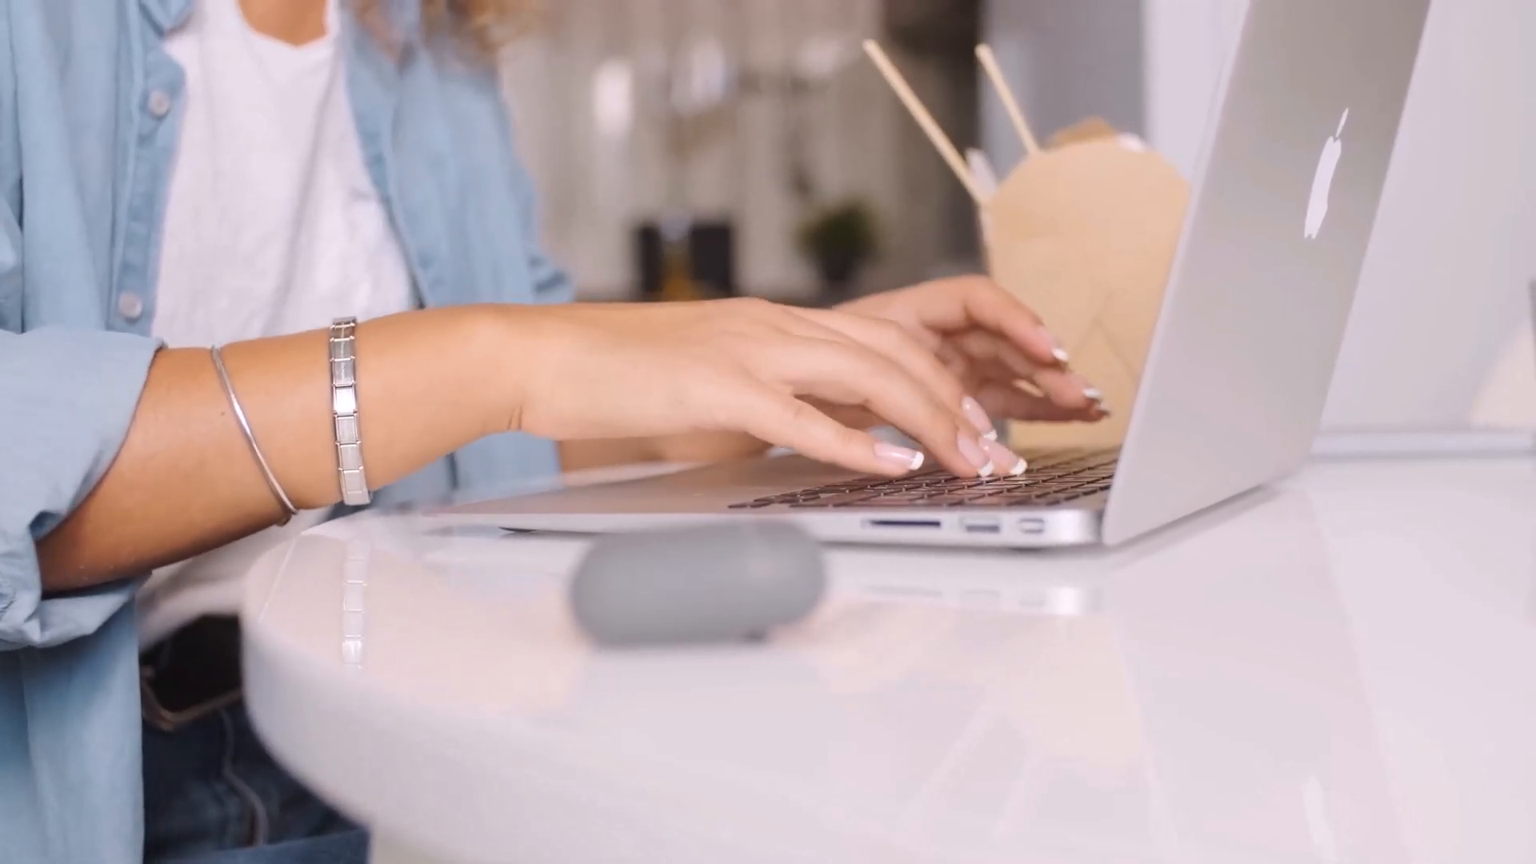
Set the End Date in C8 to 2/28/2024
key(Up)
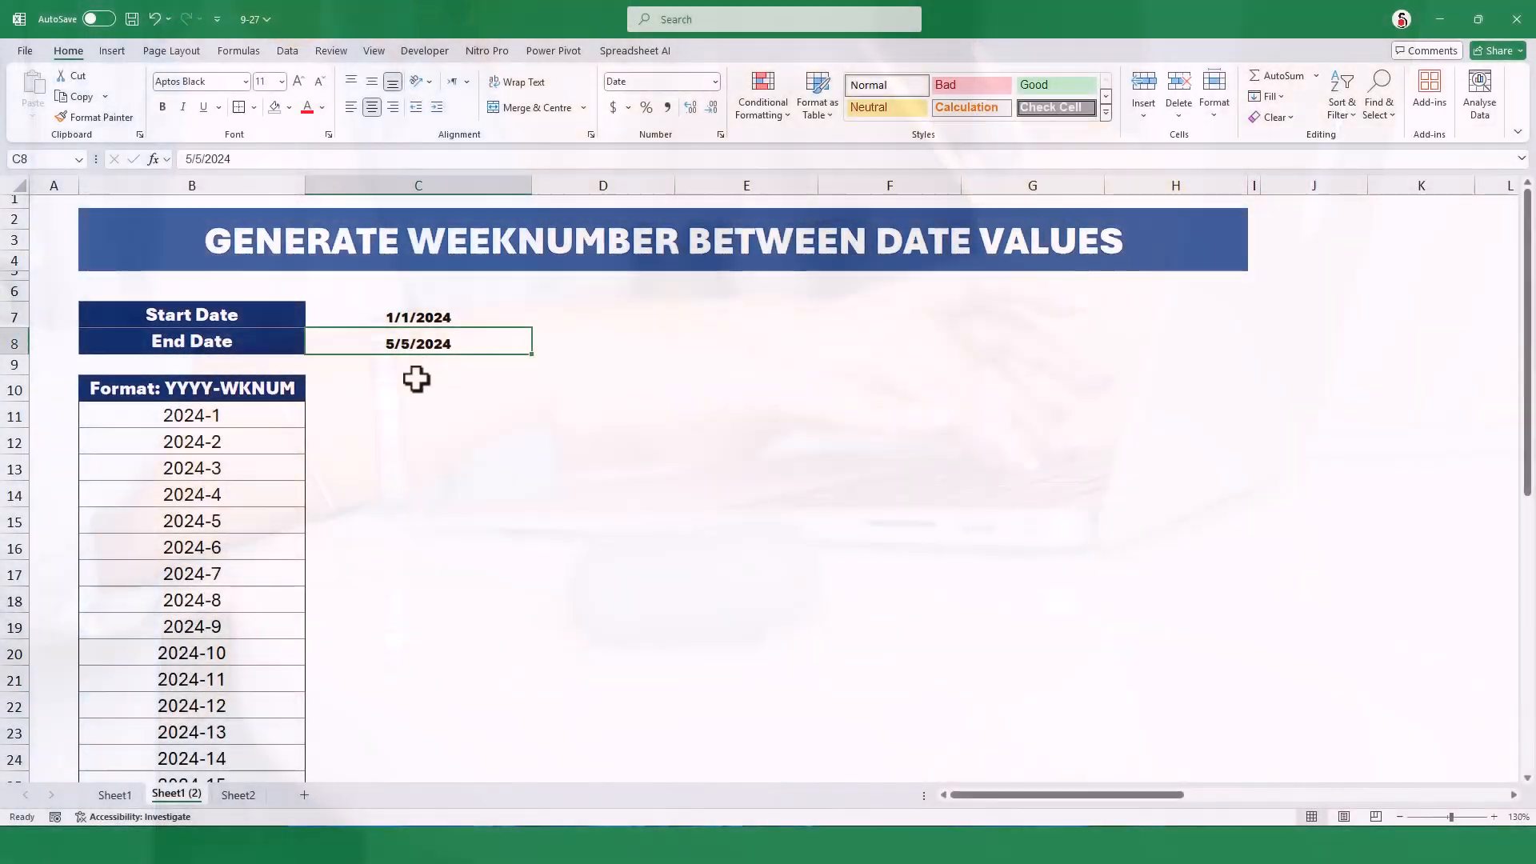
text(2)
key(Return)
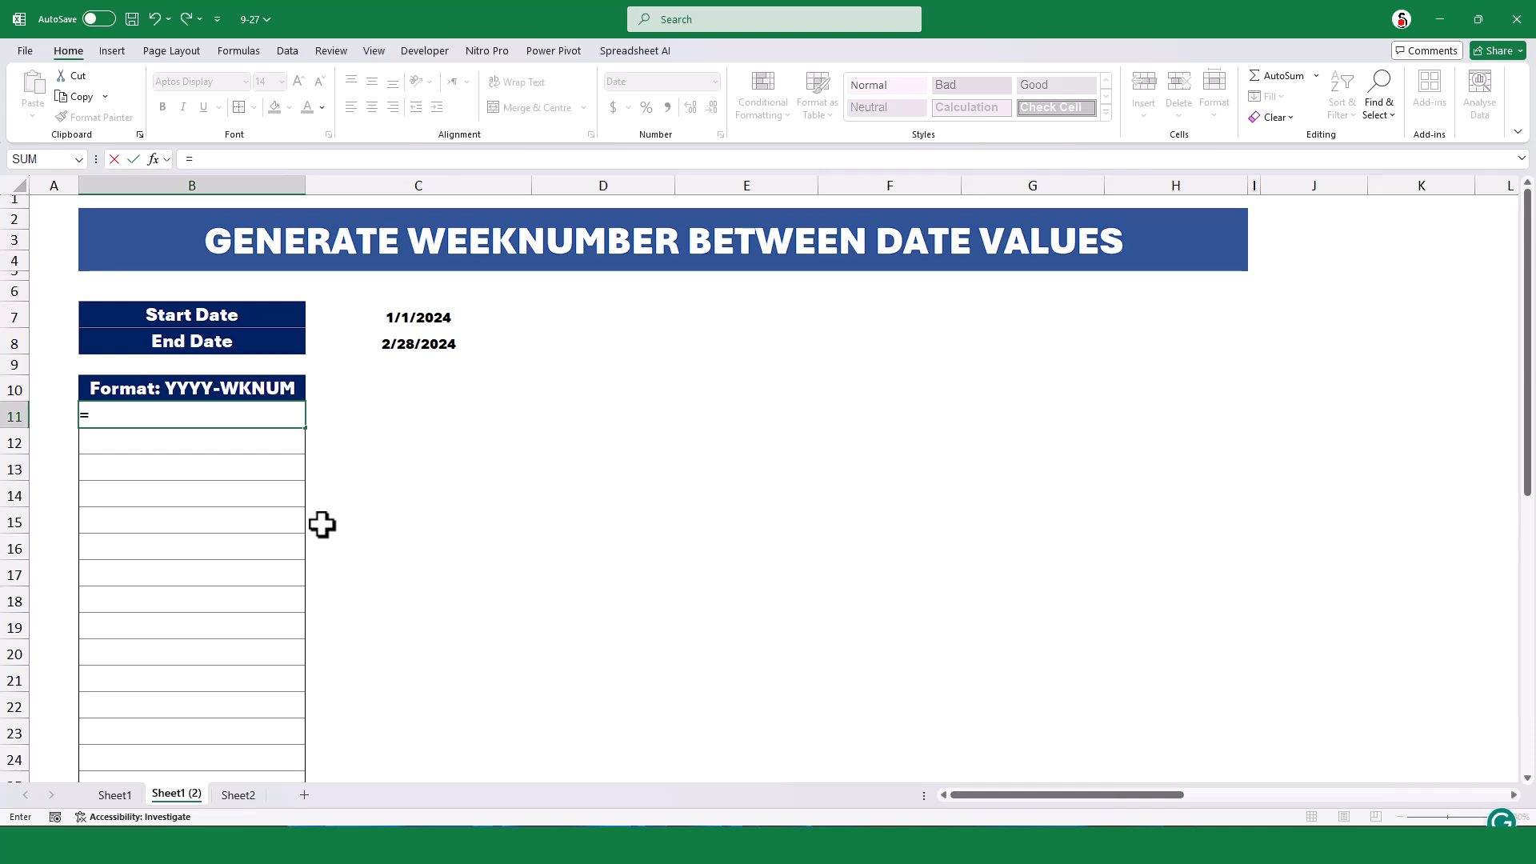
Enter =C8-C7+1 in B11 to count the days in the date range, and show the result without decimal places
click(403, 349)
text(-)
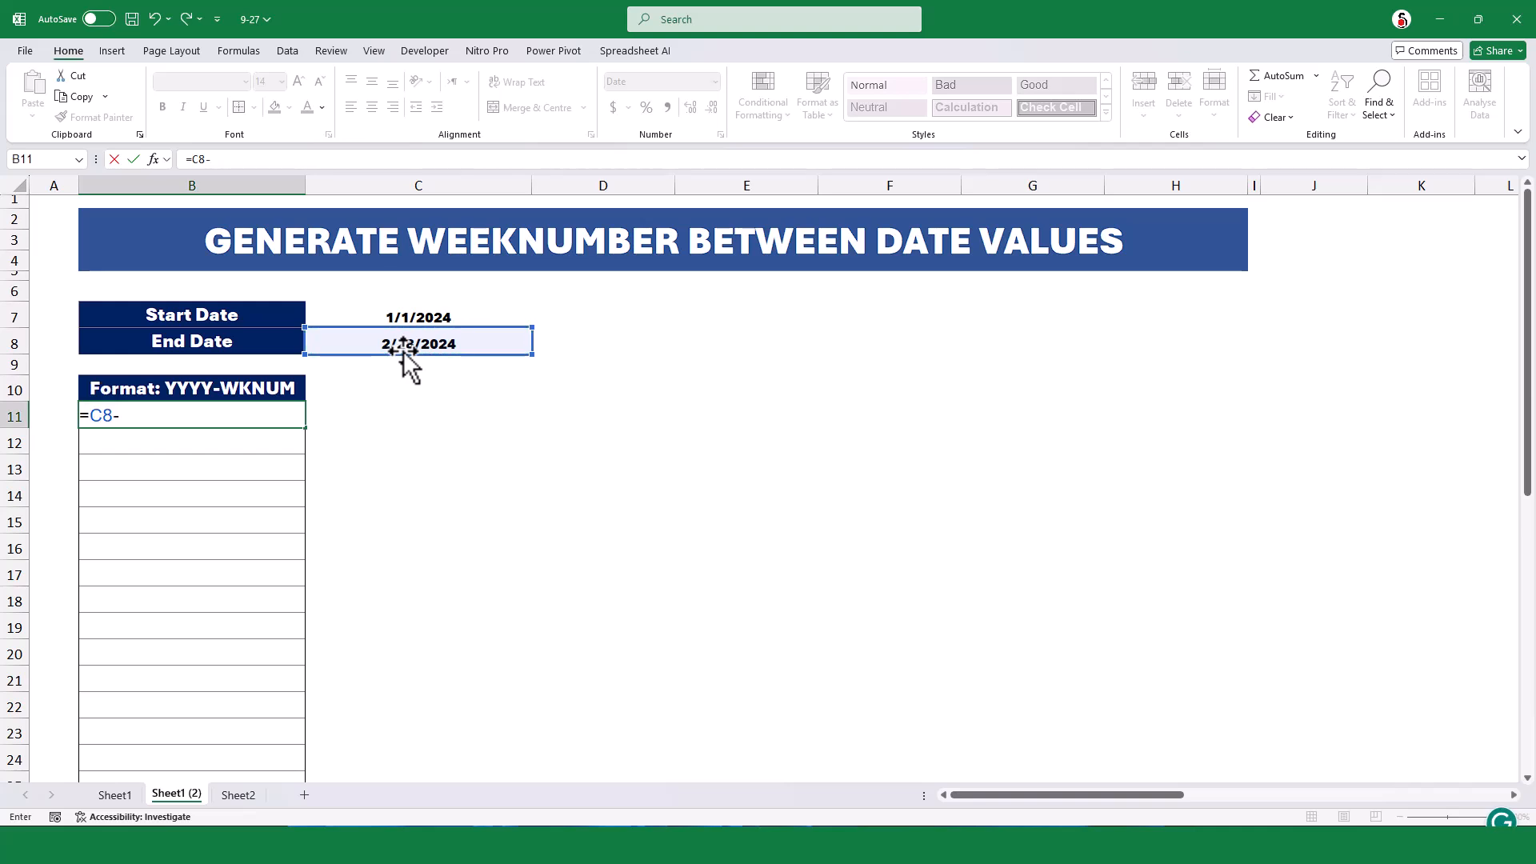
click(437, 320)
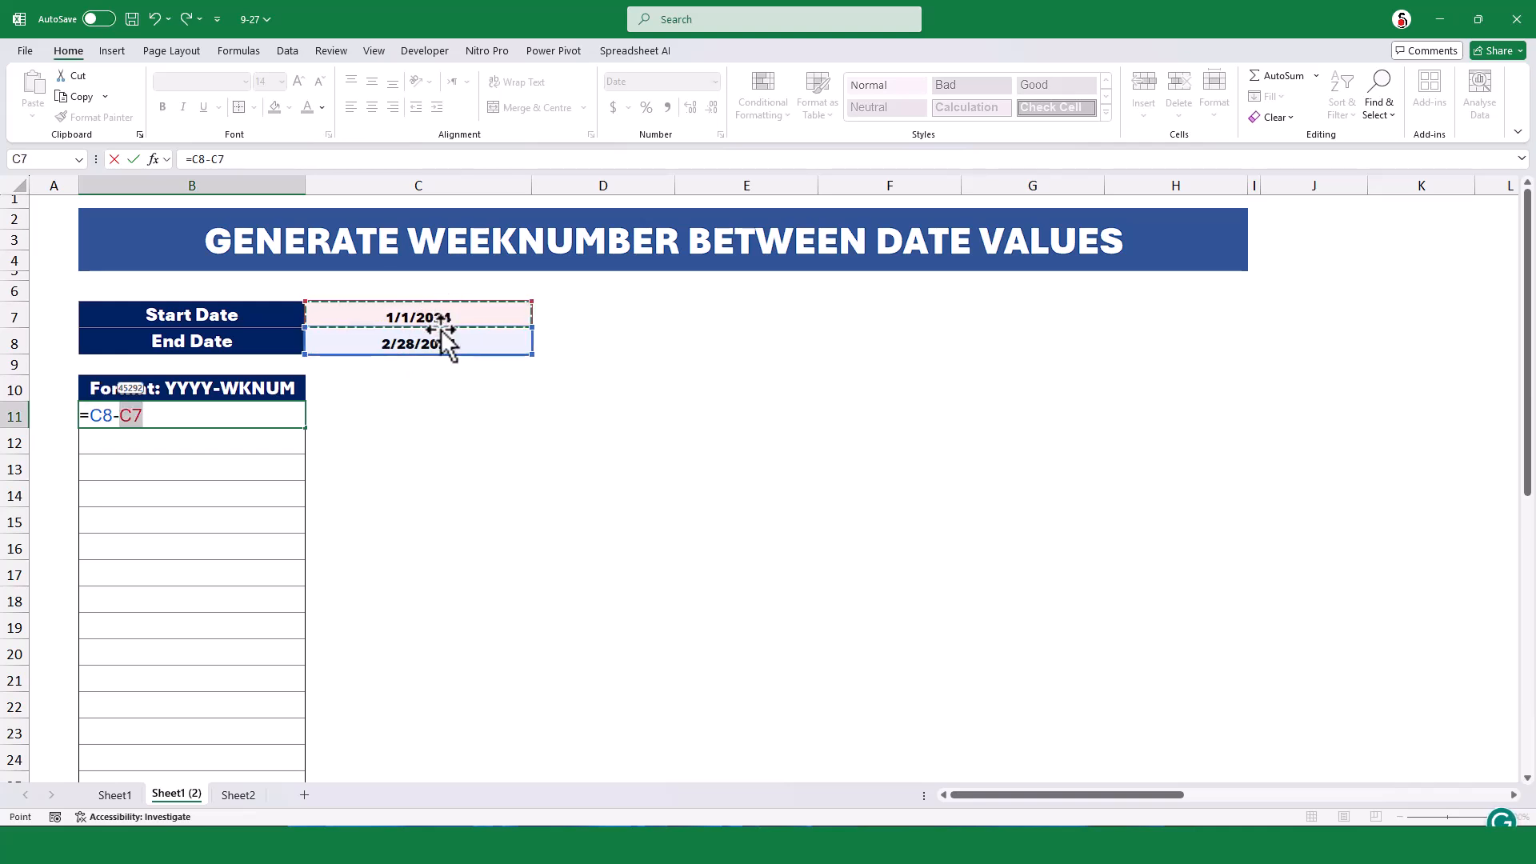
text(+1)
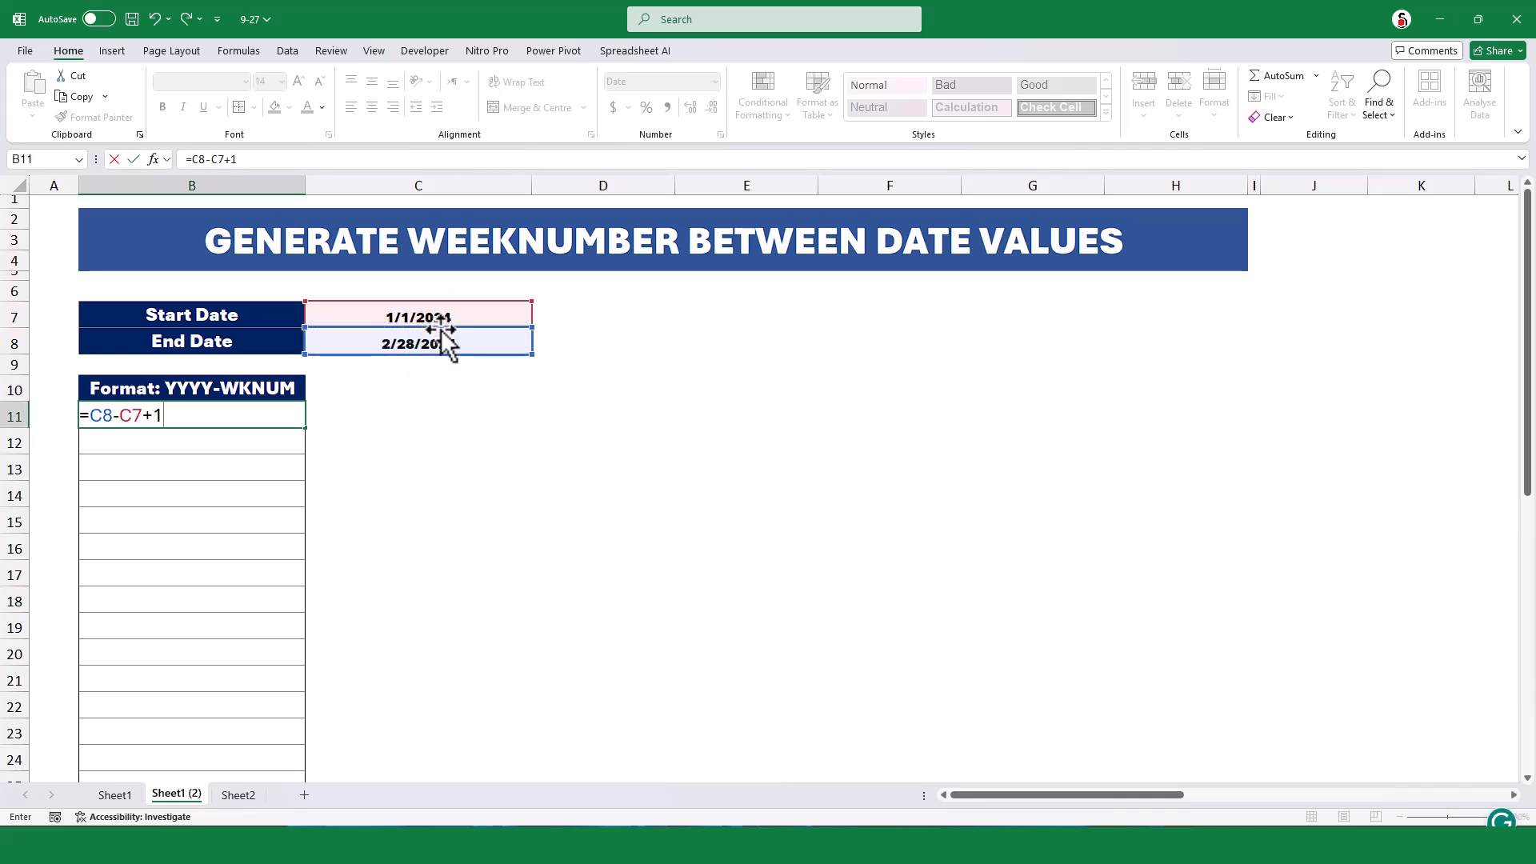
key(ctrl+Return)
click(711, 108)
click(711, 107)
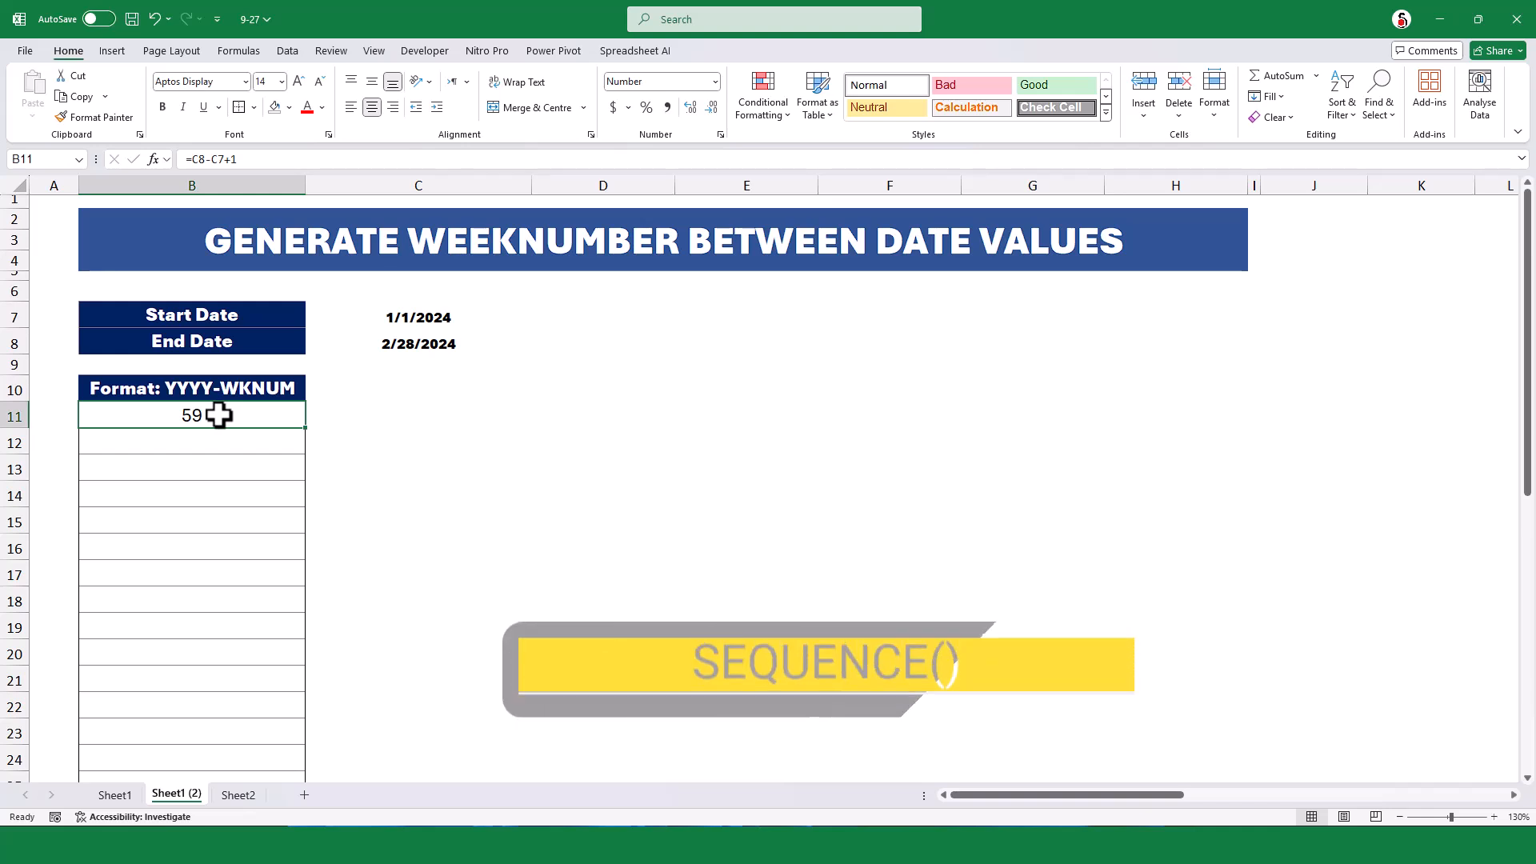
Wrap the B11 formula in SEQUENCE with the start date as starting value: =SEQUENCE(C8-C7+1,,C7)
click(189, 159)
text(seq)
key(Tab)
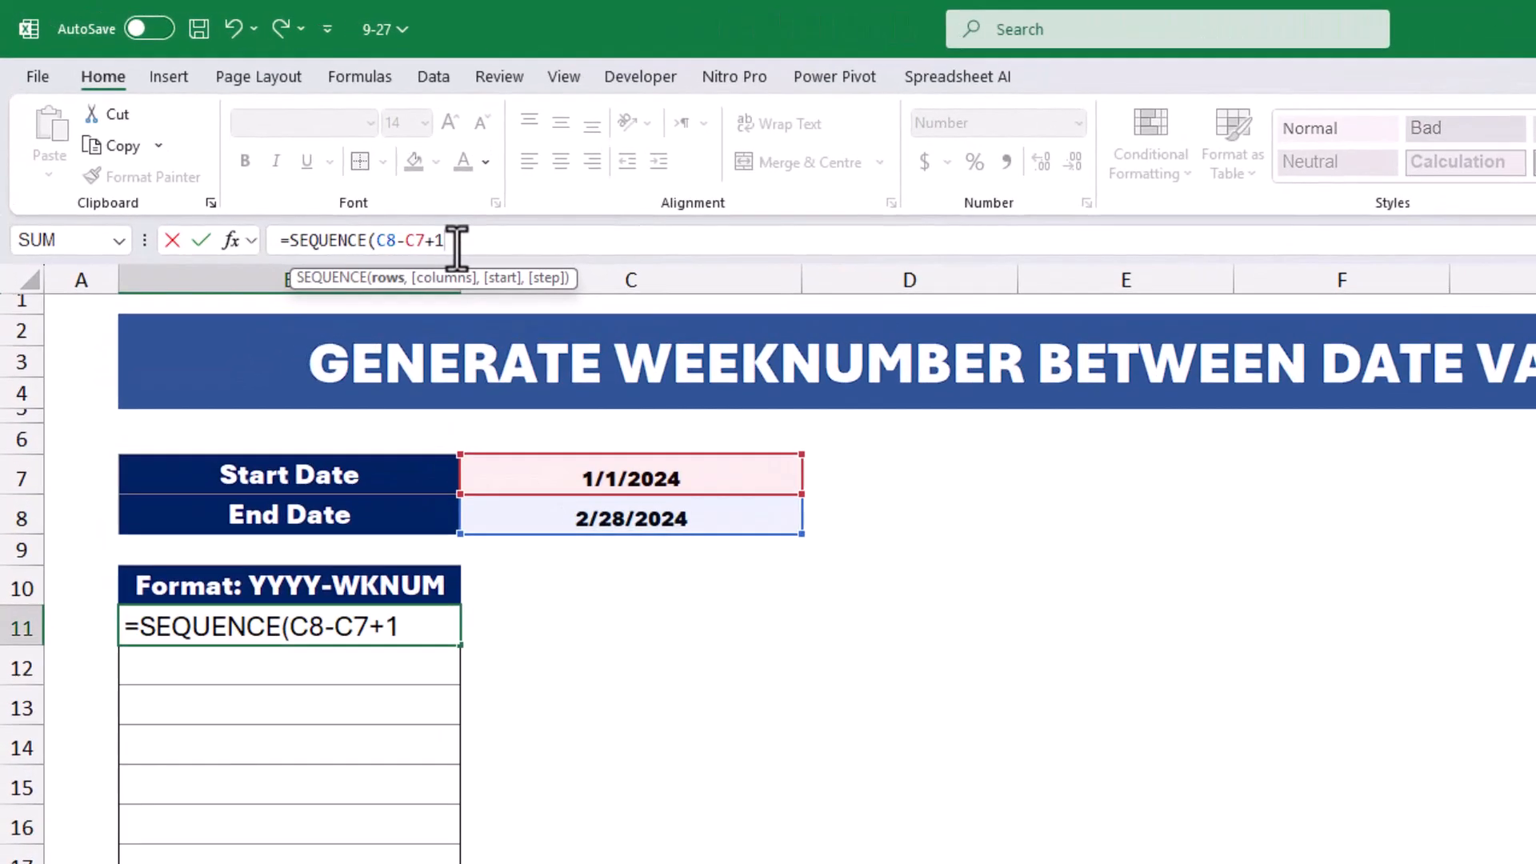
text(,)
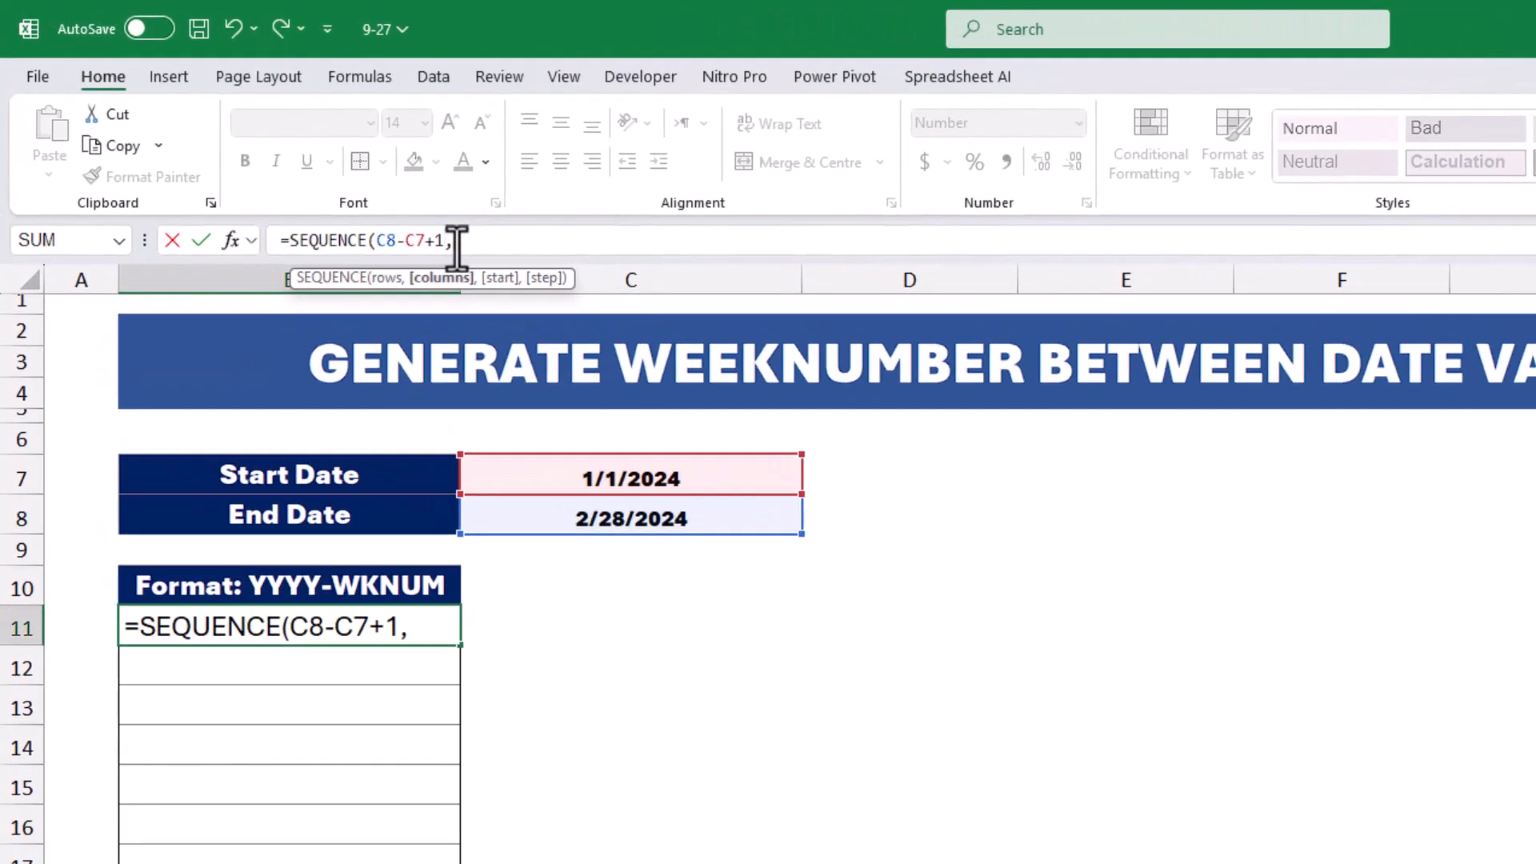
text(,)
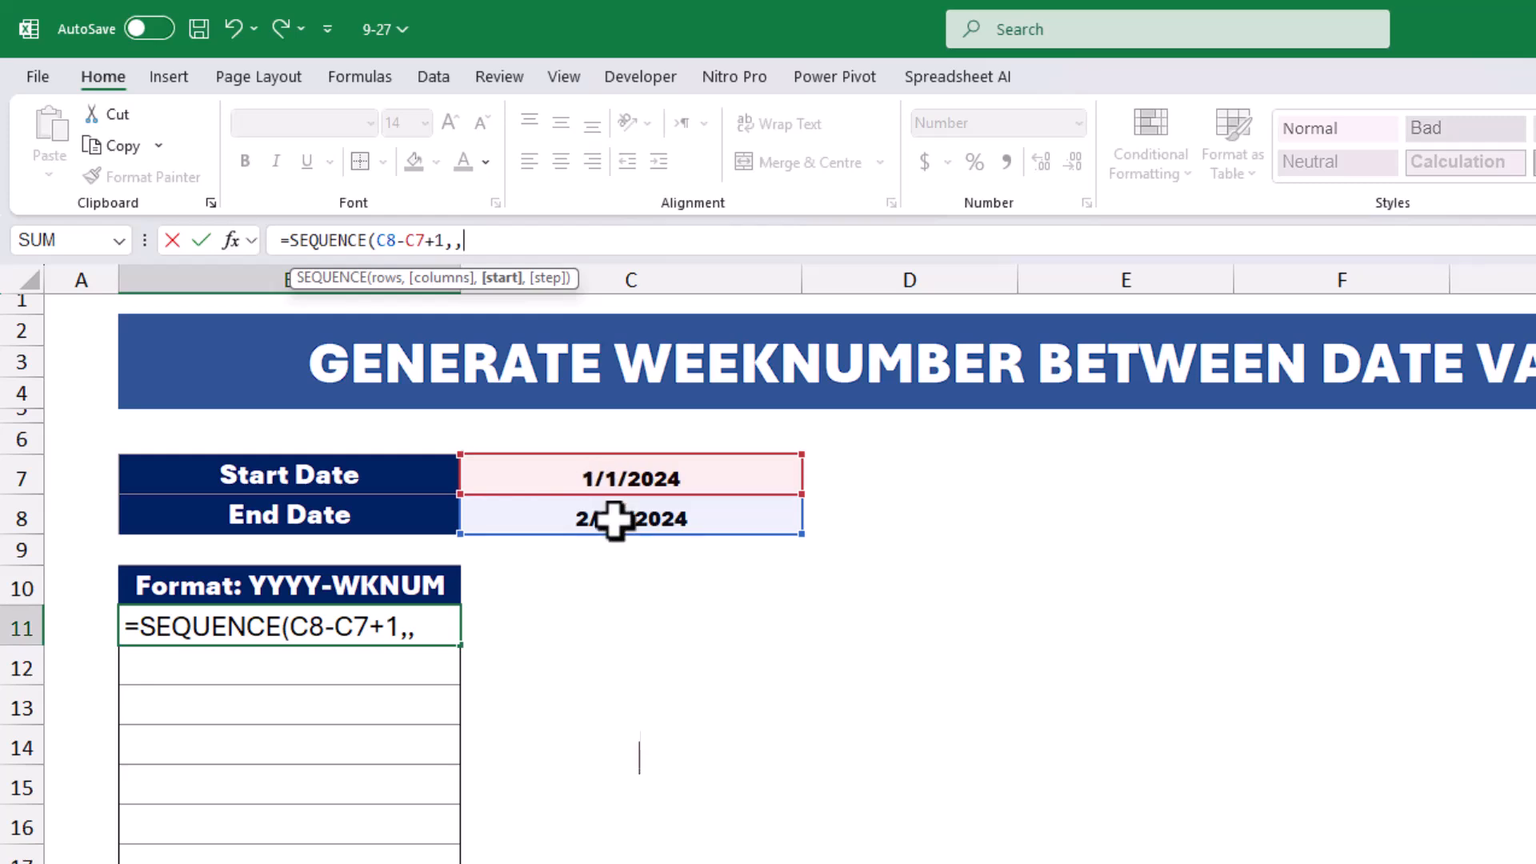
click(612, 480)
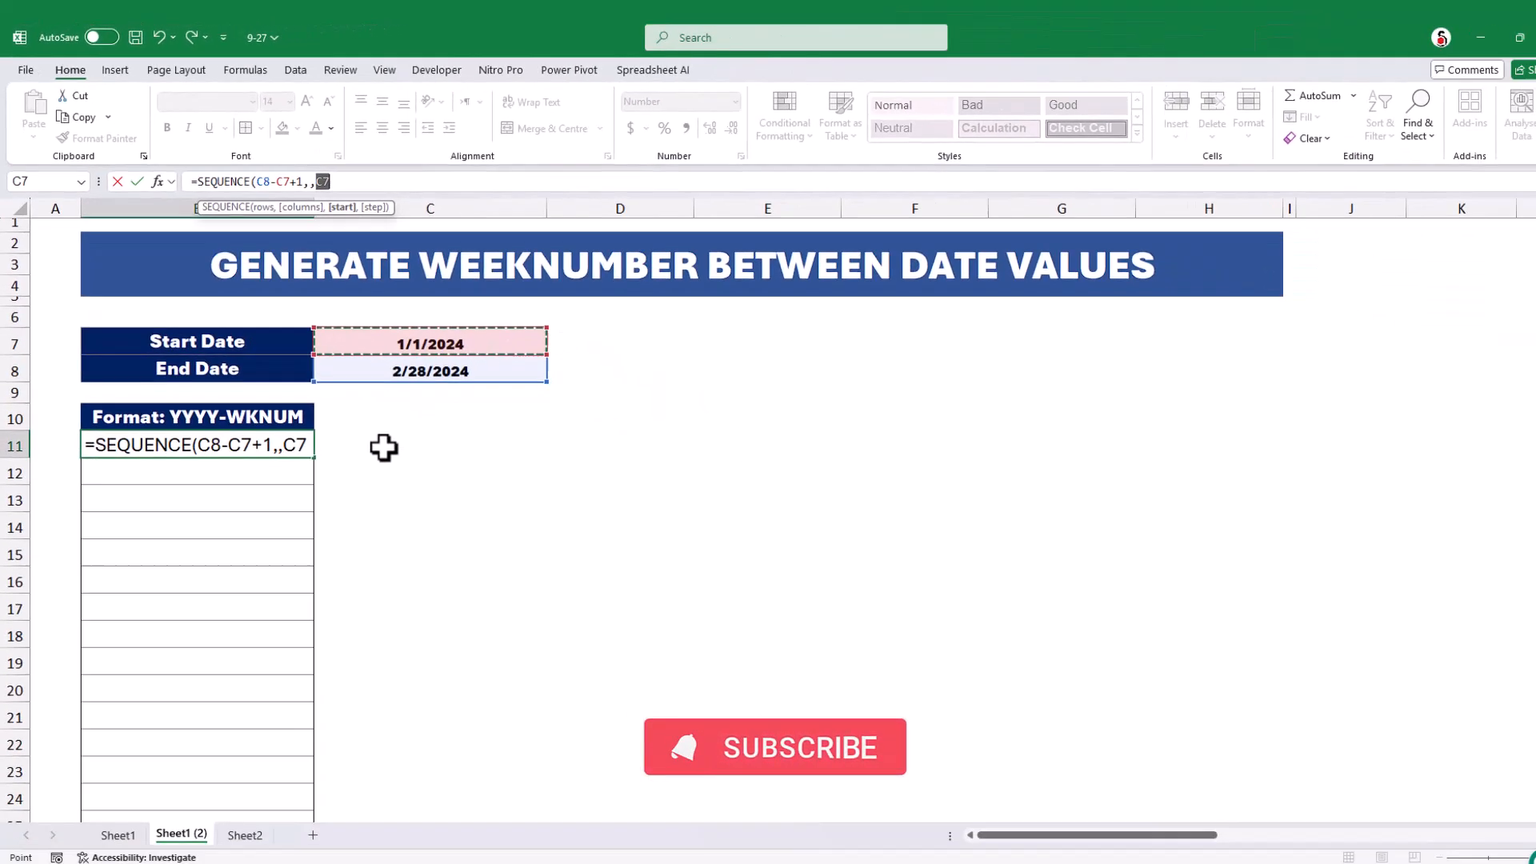
text())
key(Return)
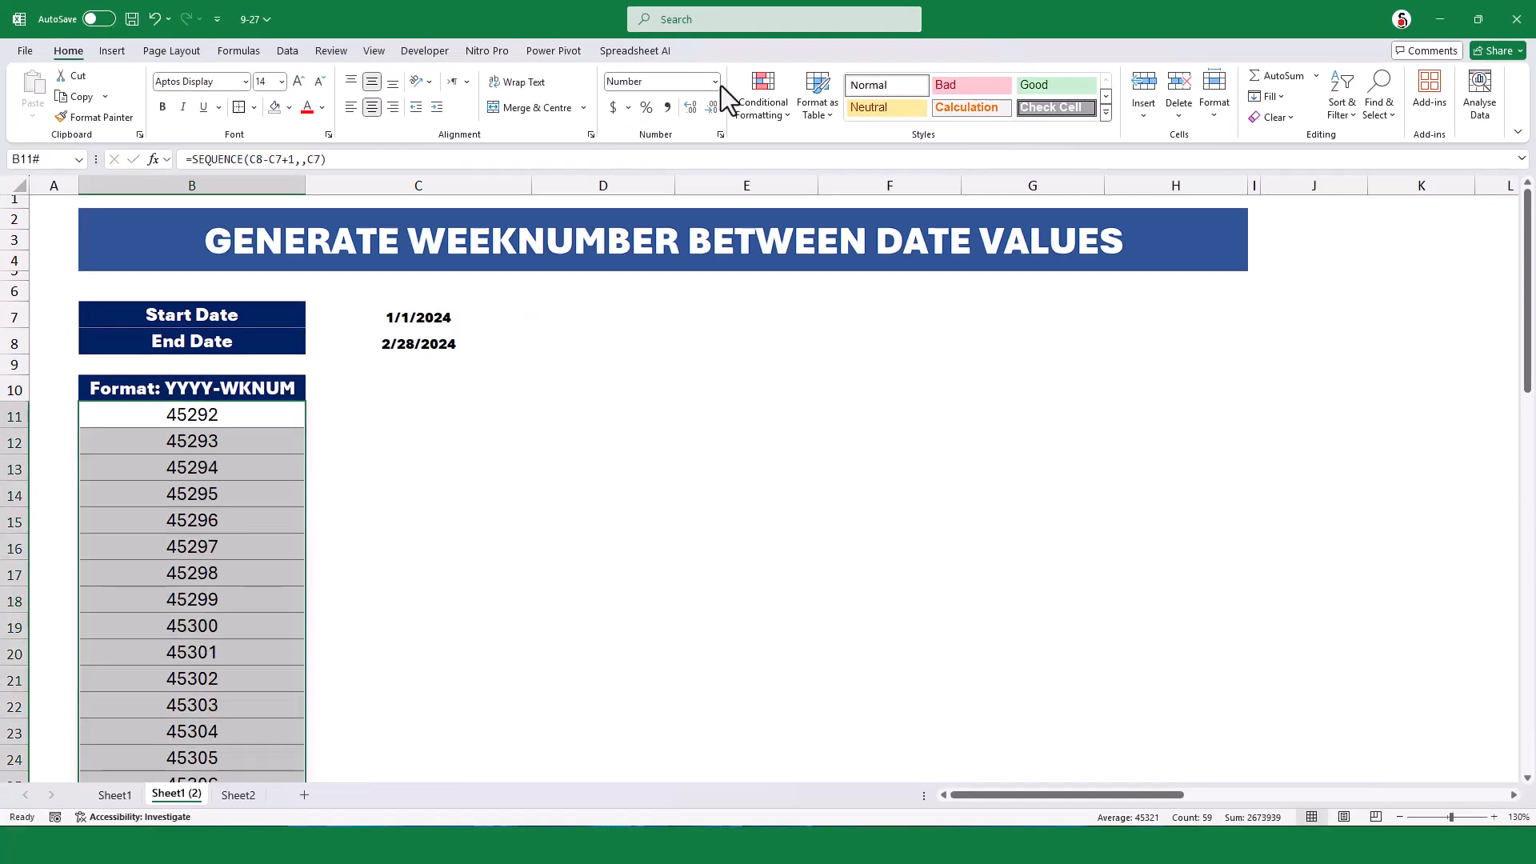
Format the generated sequence in column B as Short Date
click(716, 81)
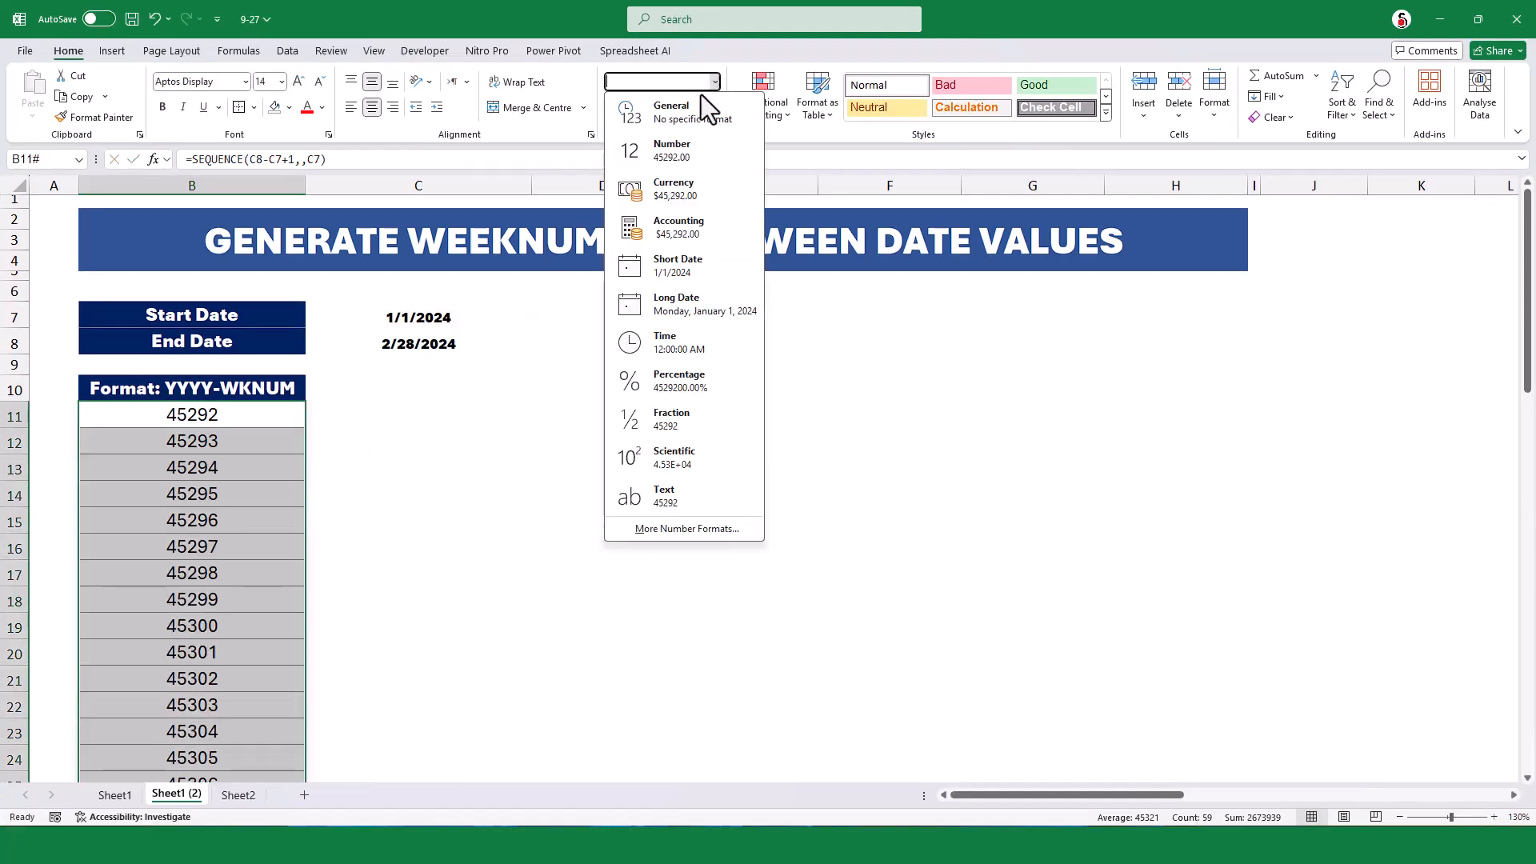
click(672, 266)
scroll(224, 531, down, 9)
scroll(231, 528, up, 9)
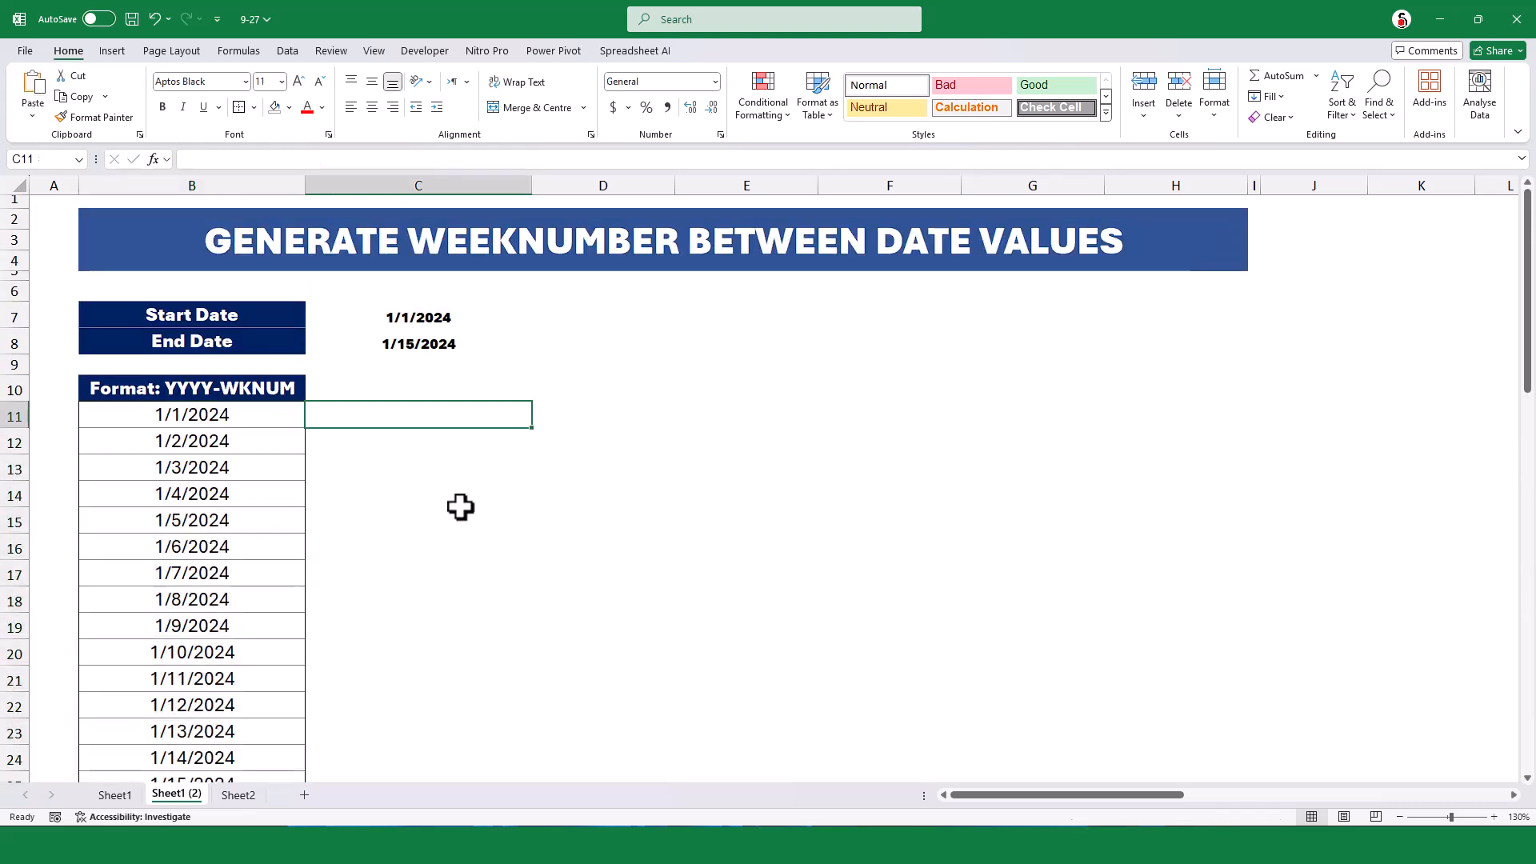
Combine the year and week number of the first date in C11 with =YEAR(B11)&"-"&WEEKNUM(B11)
text(=yea)
key(Tab)
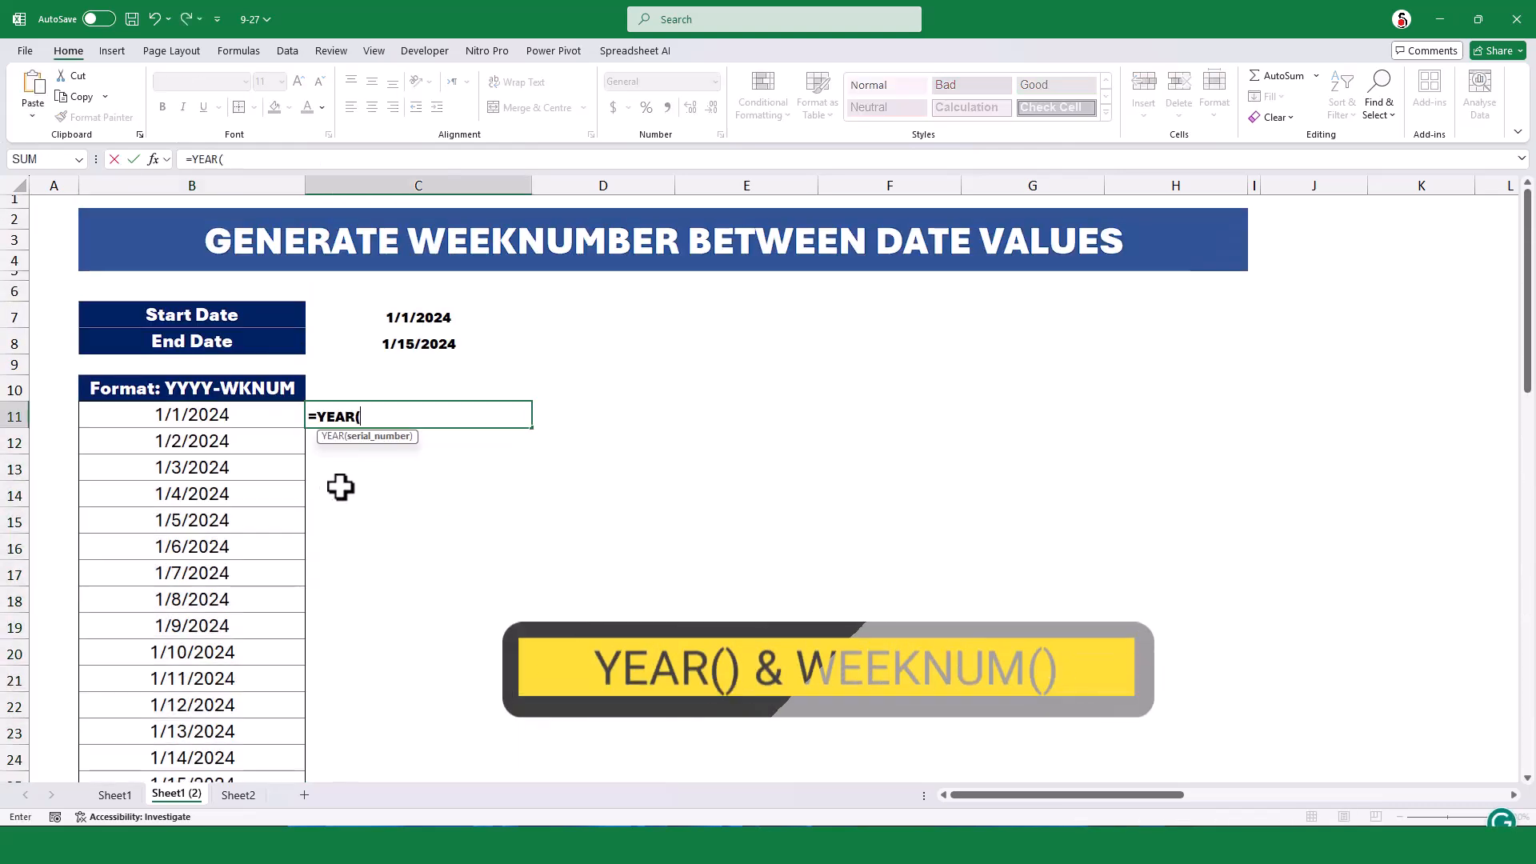
key(Left)
text()&"-)
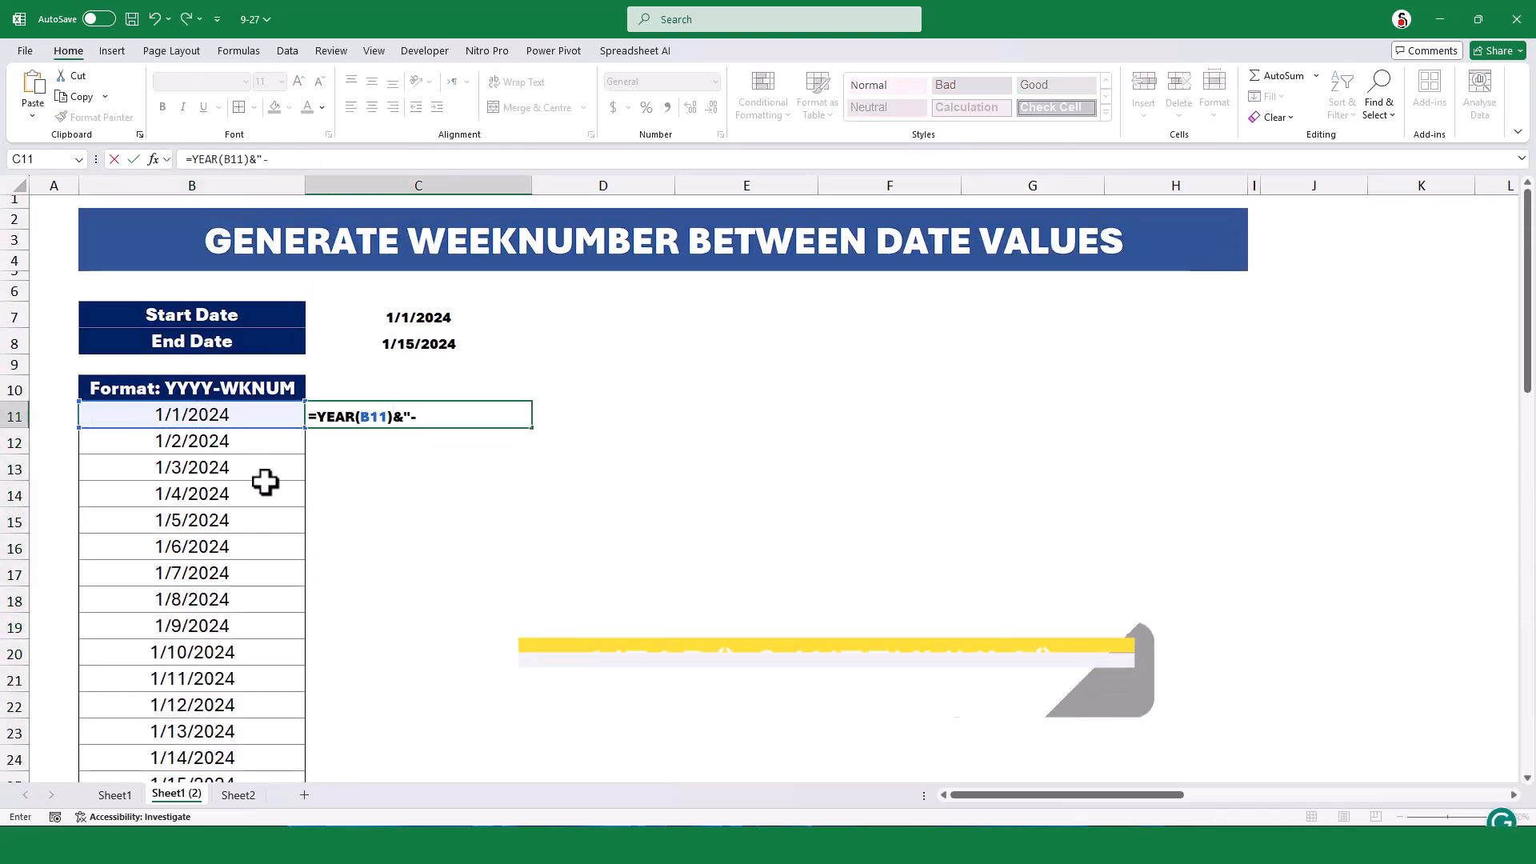
text("&week)
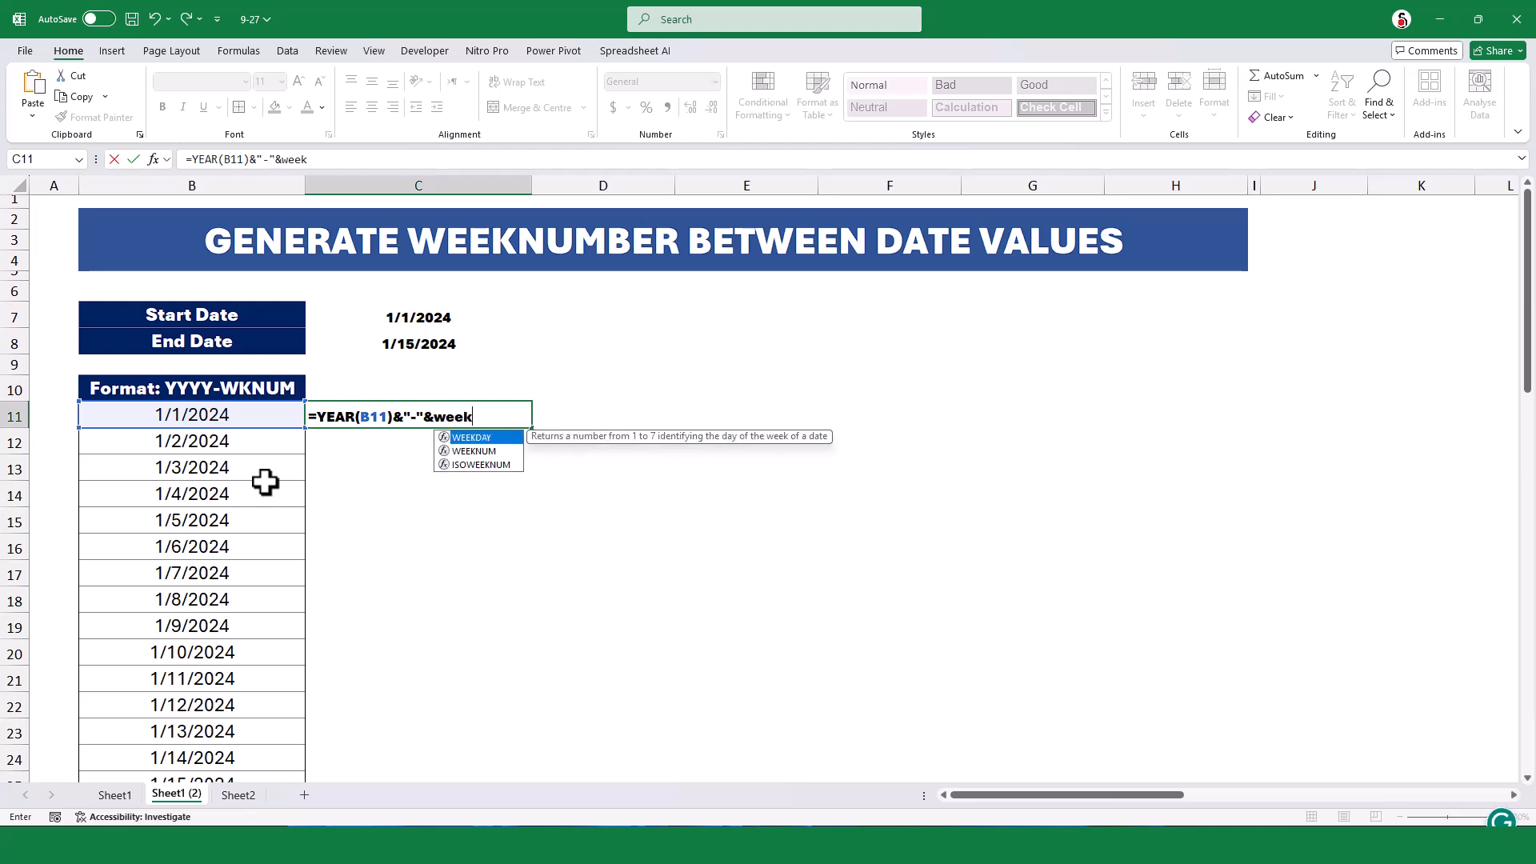
key(Down)
key(Tab)
click(152, 414)
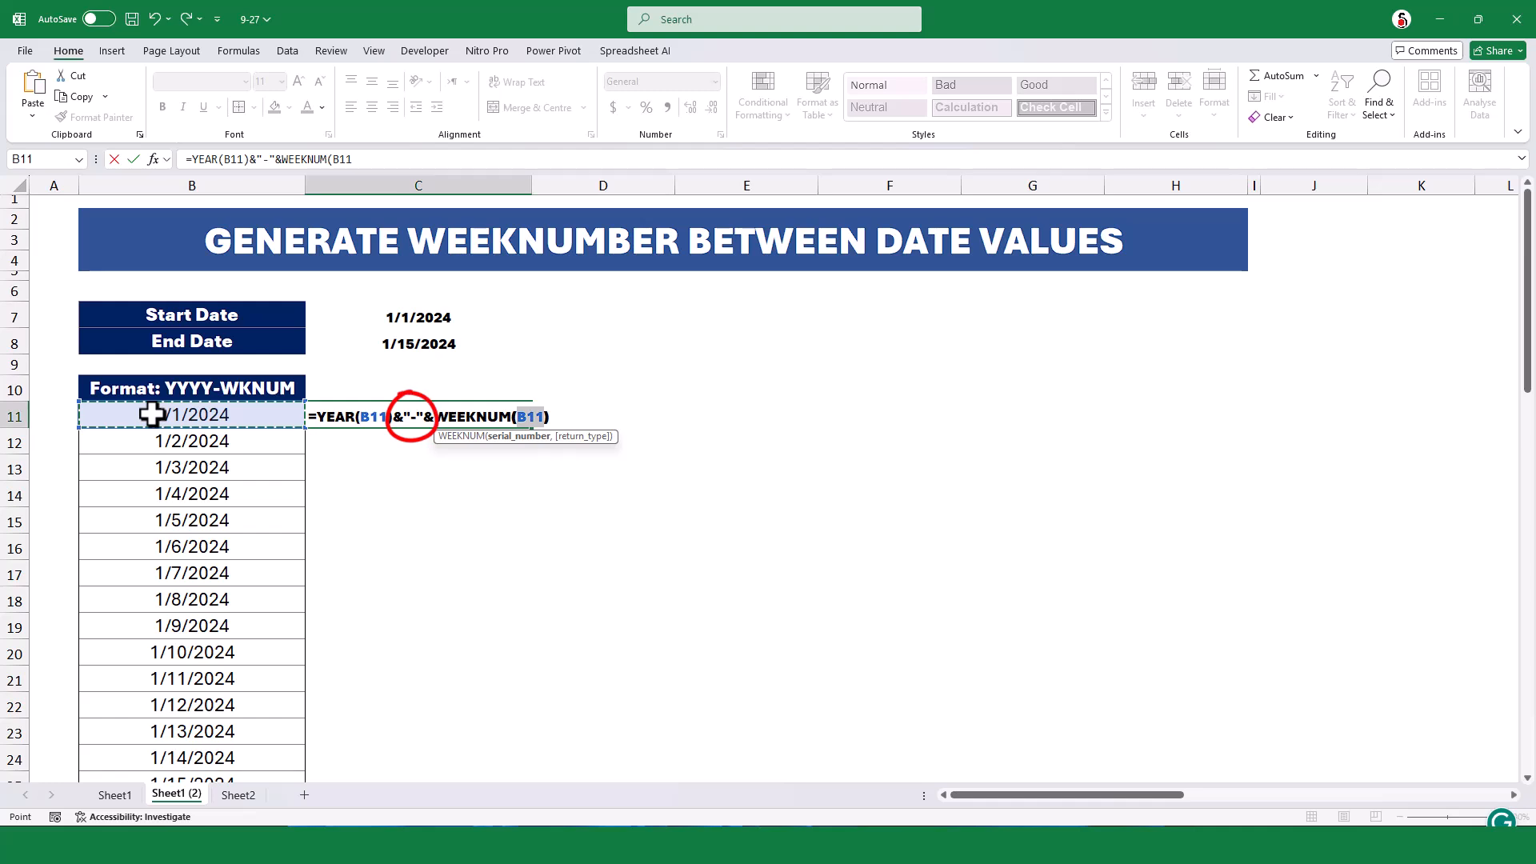
key(ctrl+Return)
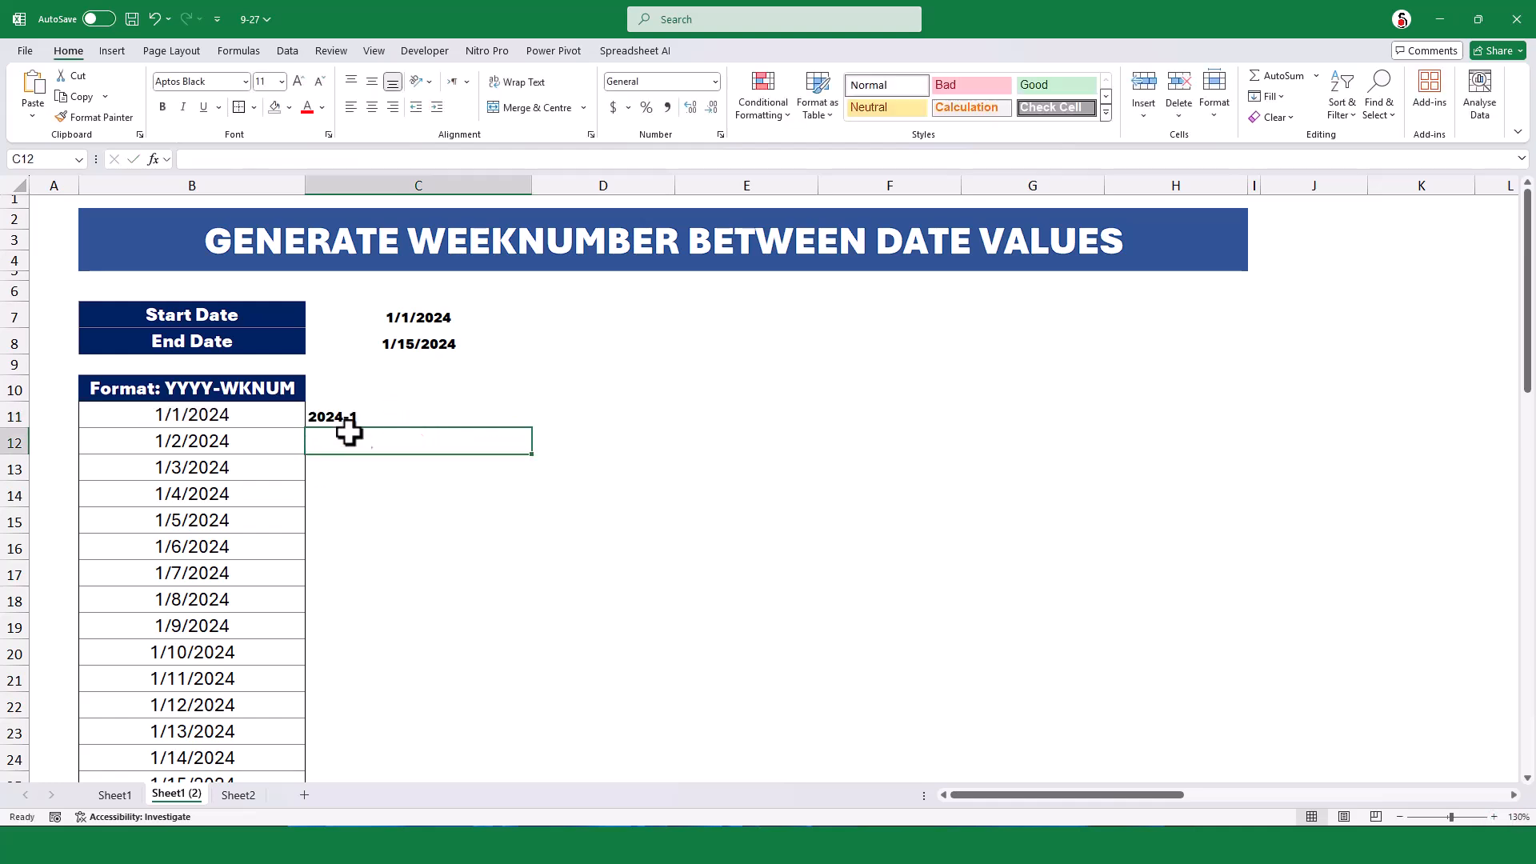
Fill the year-week formula from C11 down to C25, alongside the generated dates
drag(536, 431, 508, 744)
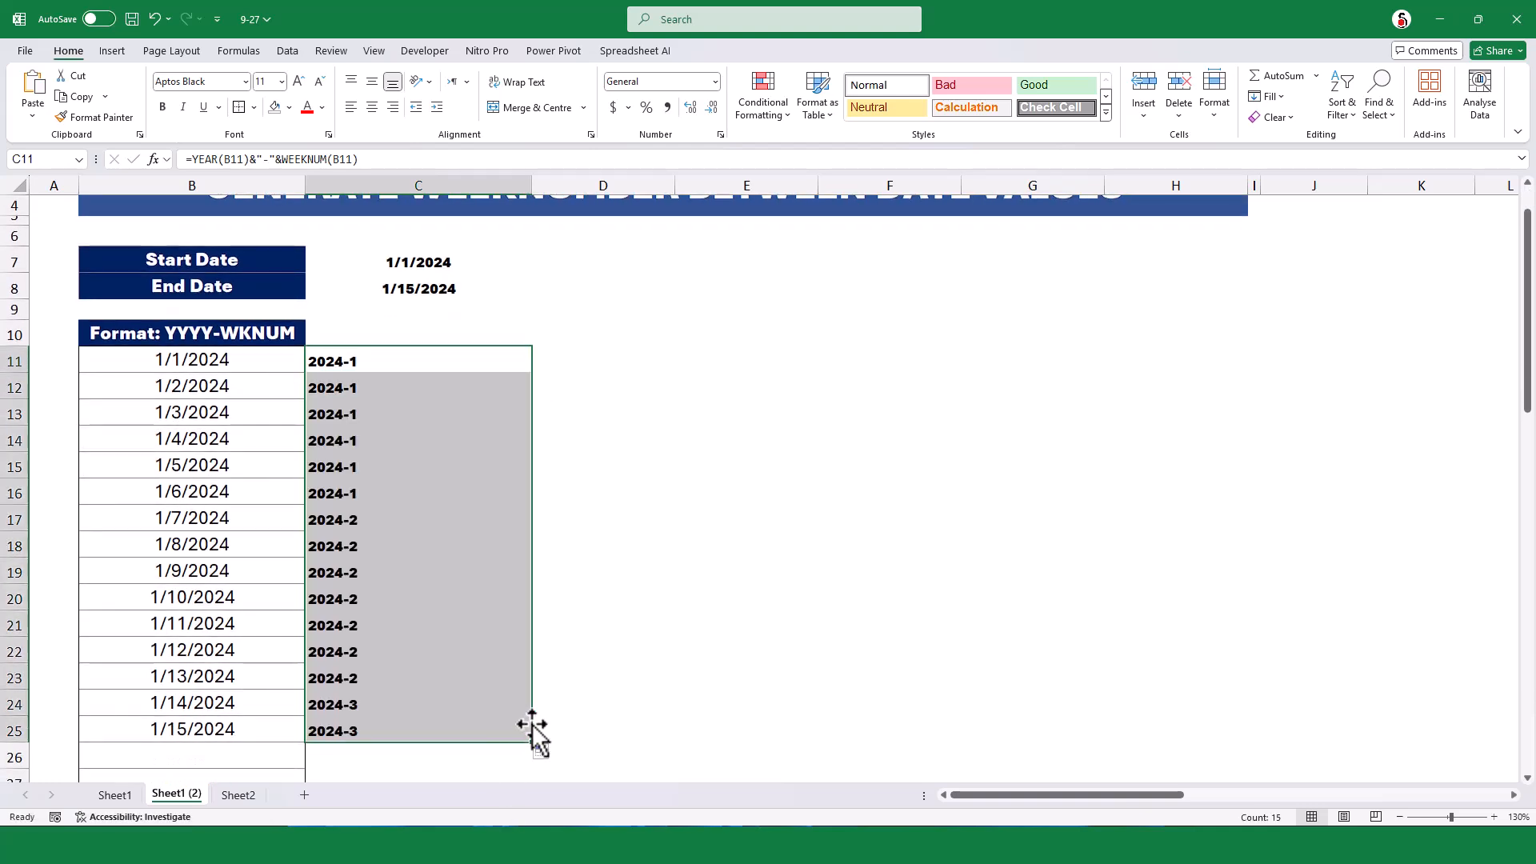
scroll(534, 724, down, 2)
scroll(535, 619, up, 3)
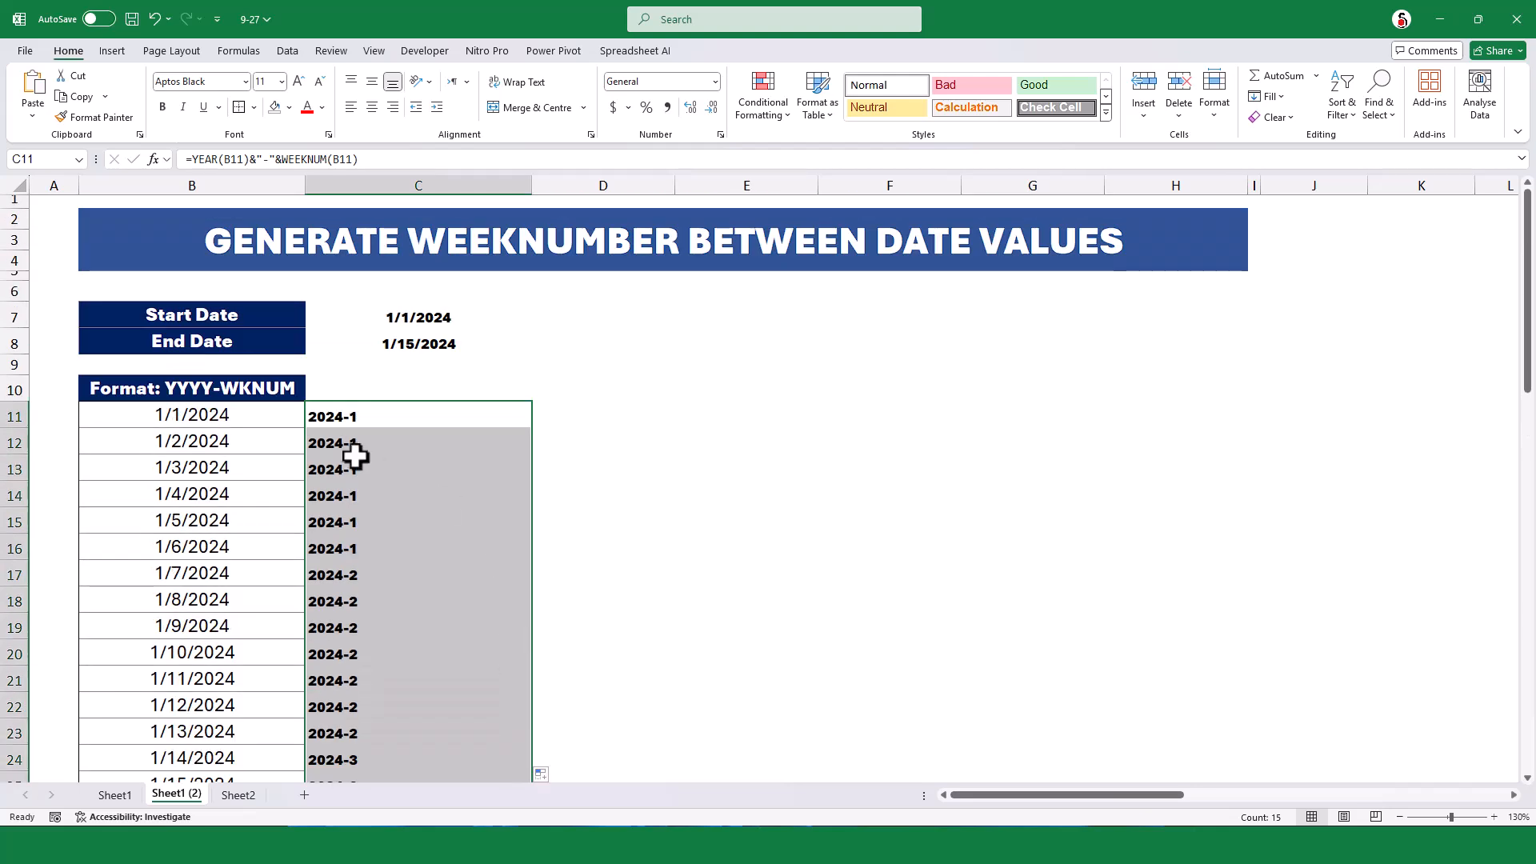
Enter =UNIQUE(C11:C25) in D11 to list each year-week value once
click(411, 415)
click(569, 422)
click(371, 410)
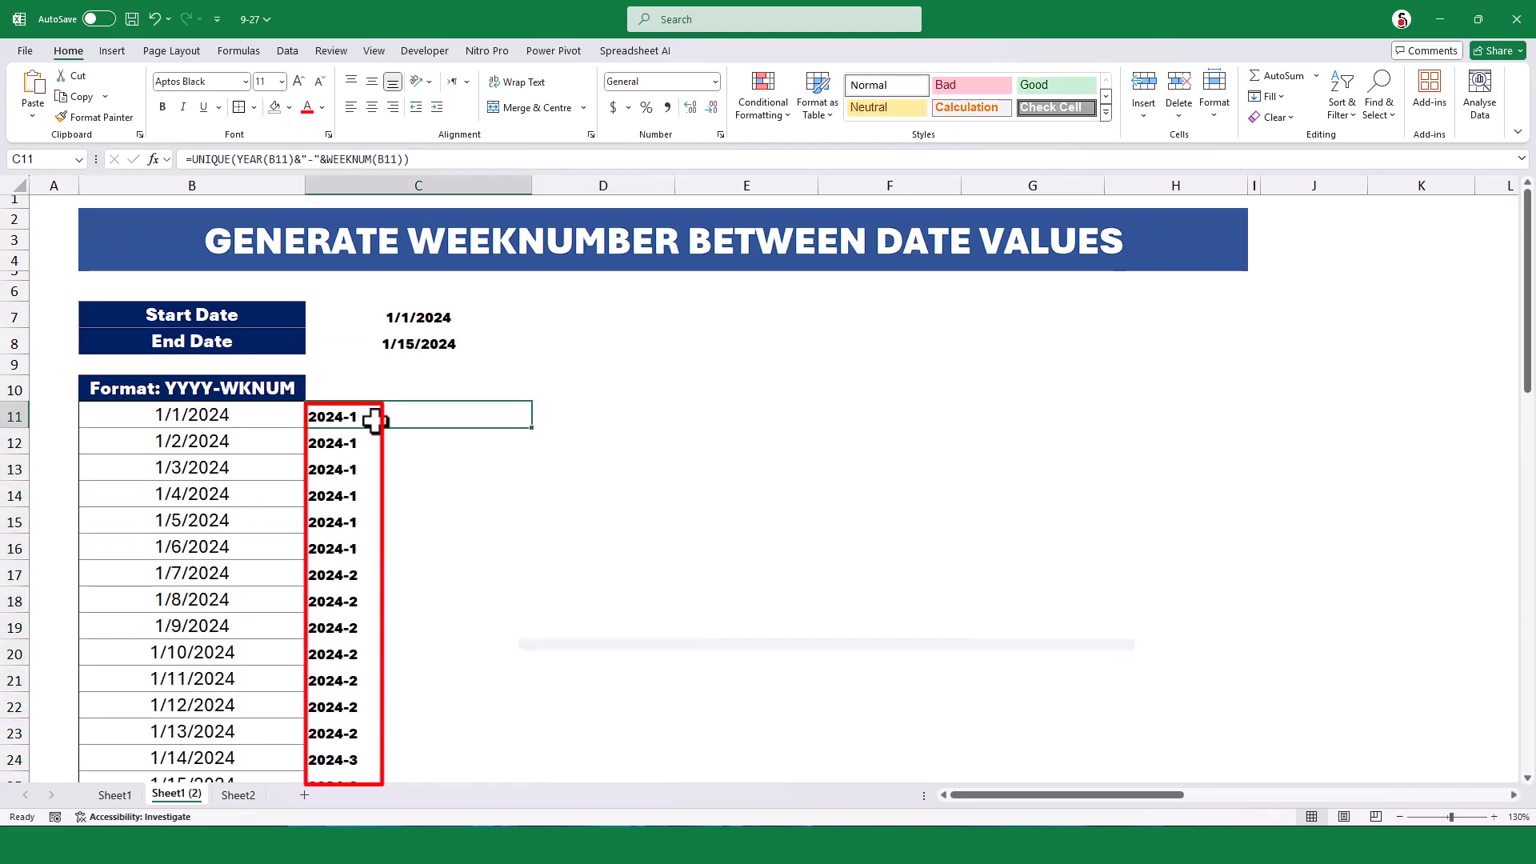
click(568, 409)
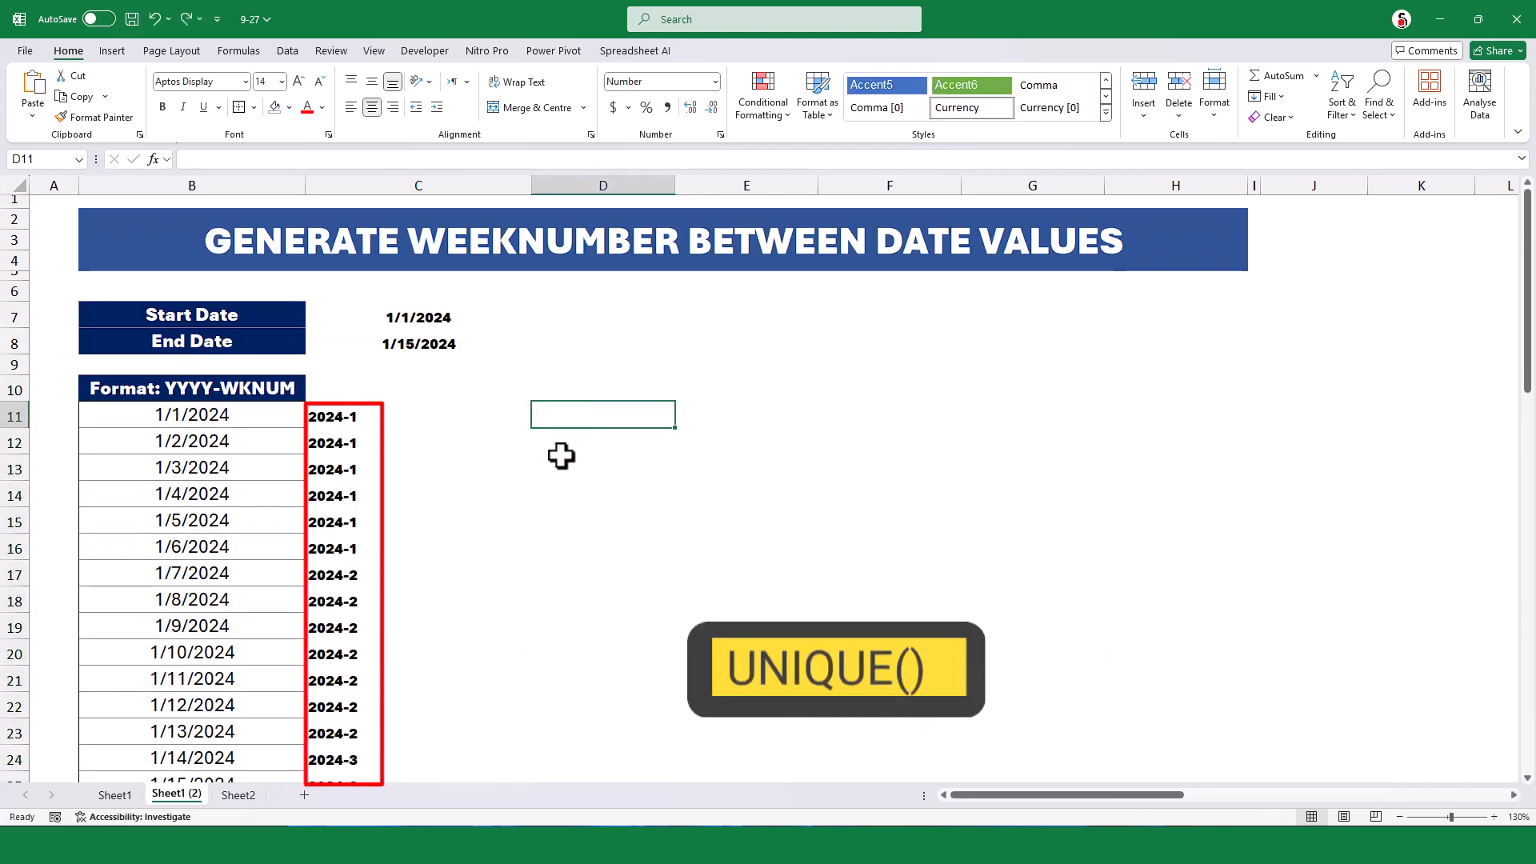
text(=uniq)
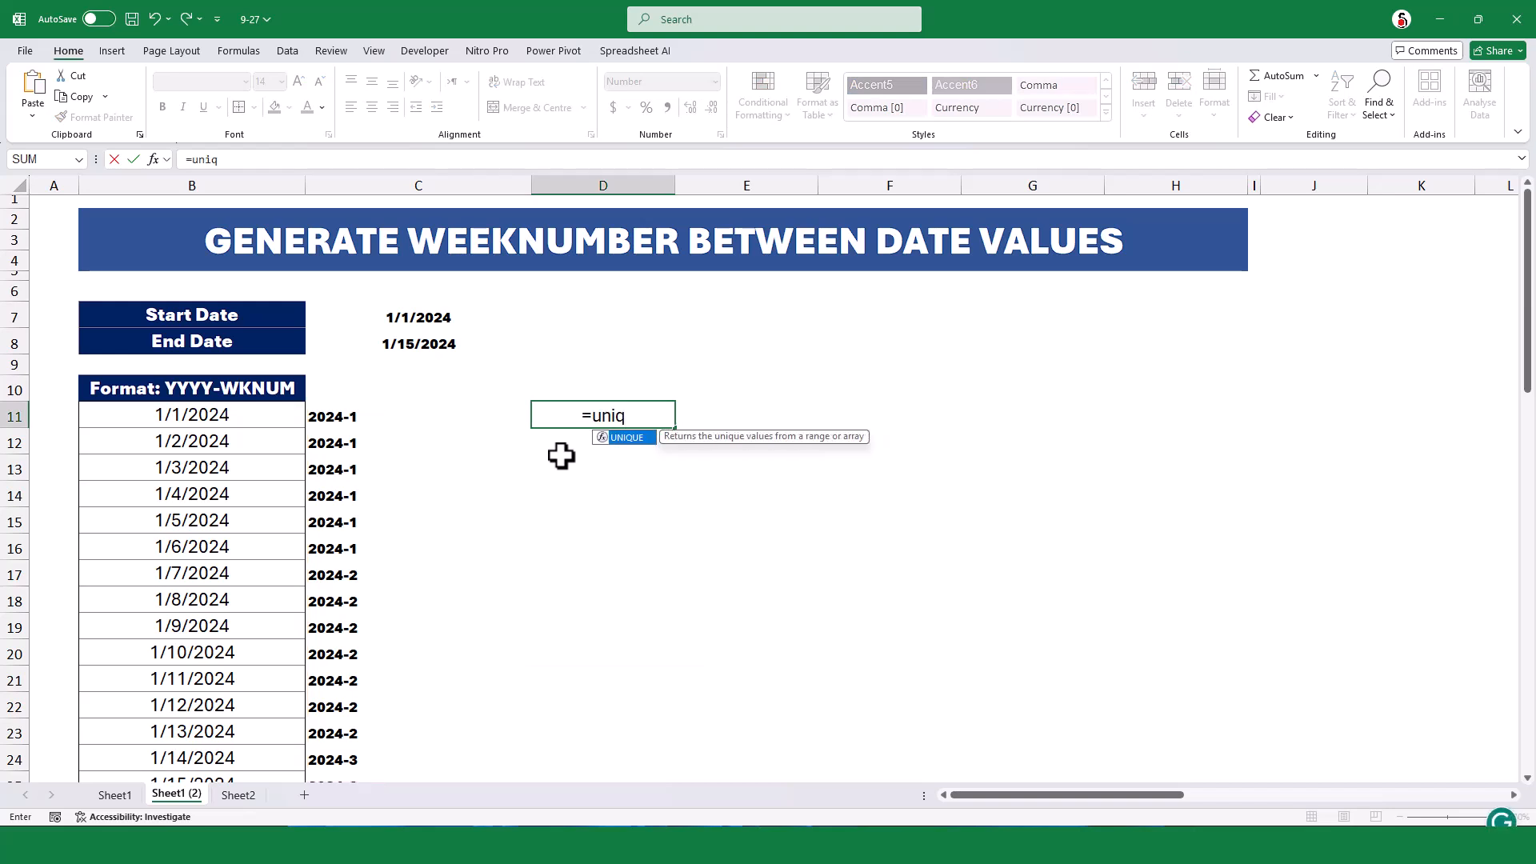
key(Tab)
click(319, 420)
scroll(358, 640, down, 4)
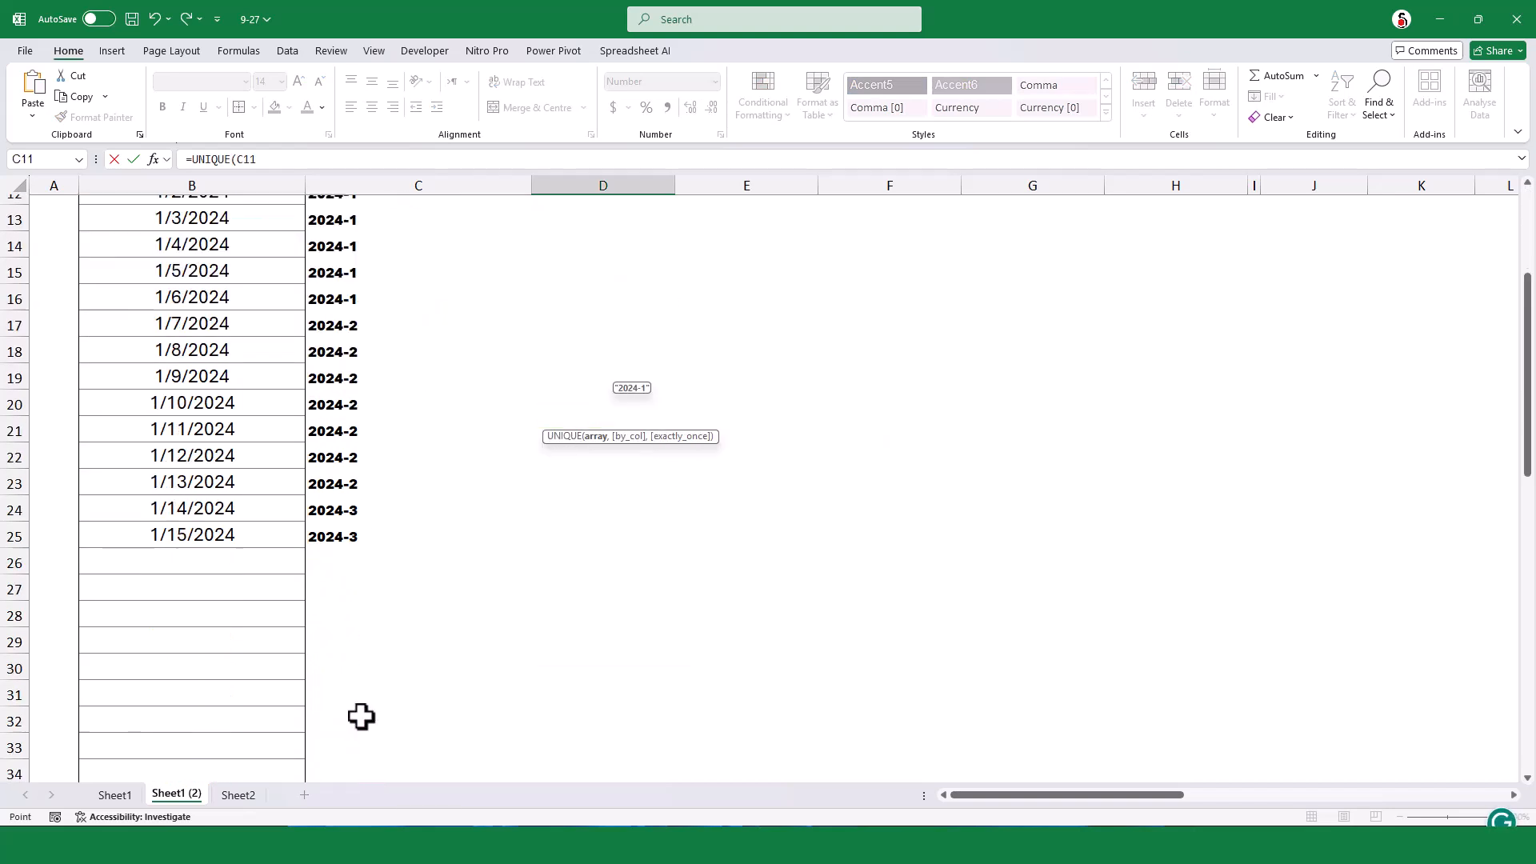
shift+click(361, 540)
key(Return)
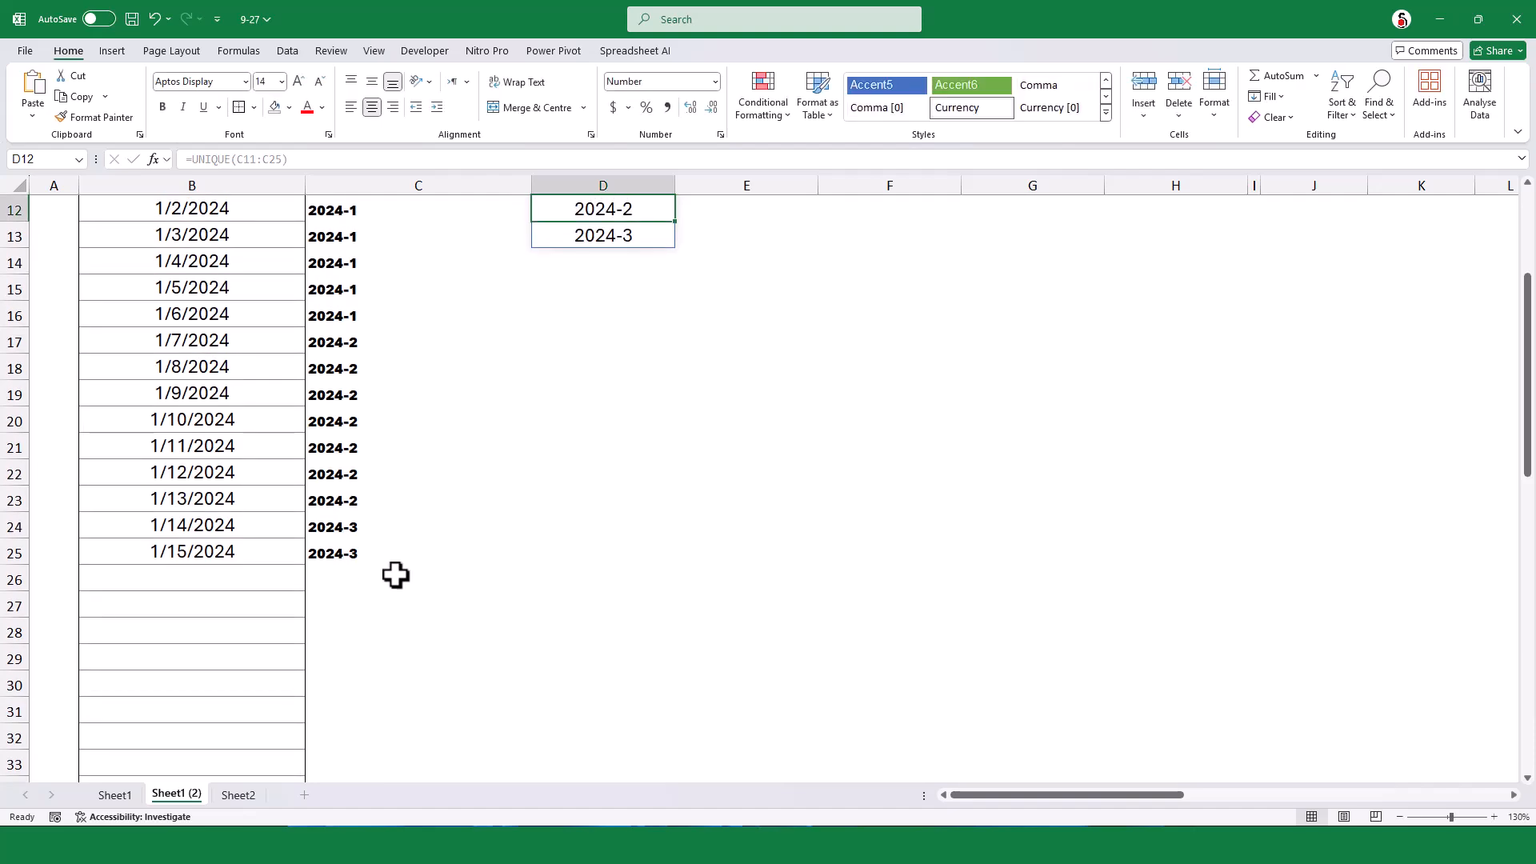
Set the End Date in C8 to 1/30/2024
scroll(483, 538, up, 4)
click(610, 546)
click(449, 348)
text(1)
scroll(449, 349, down, 1)
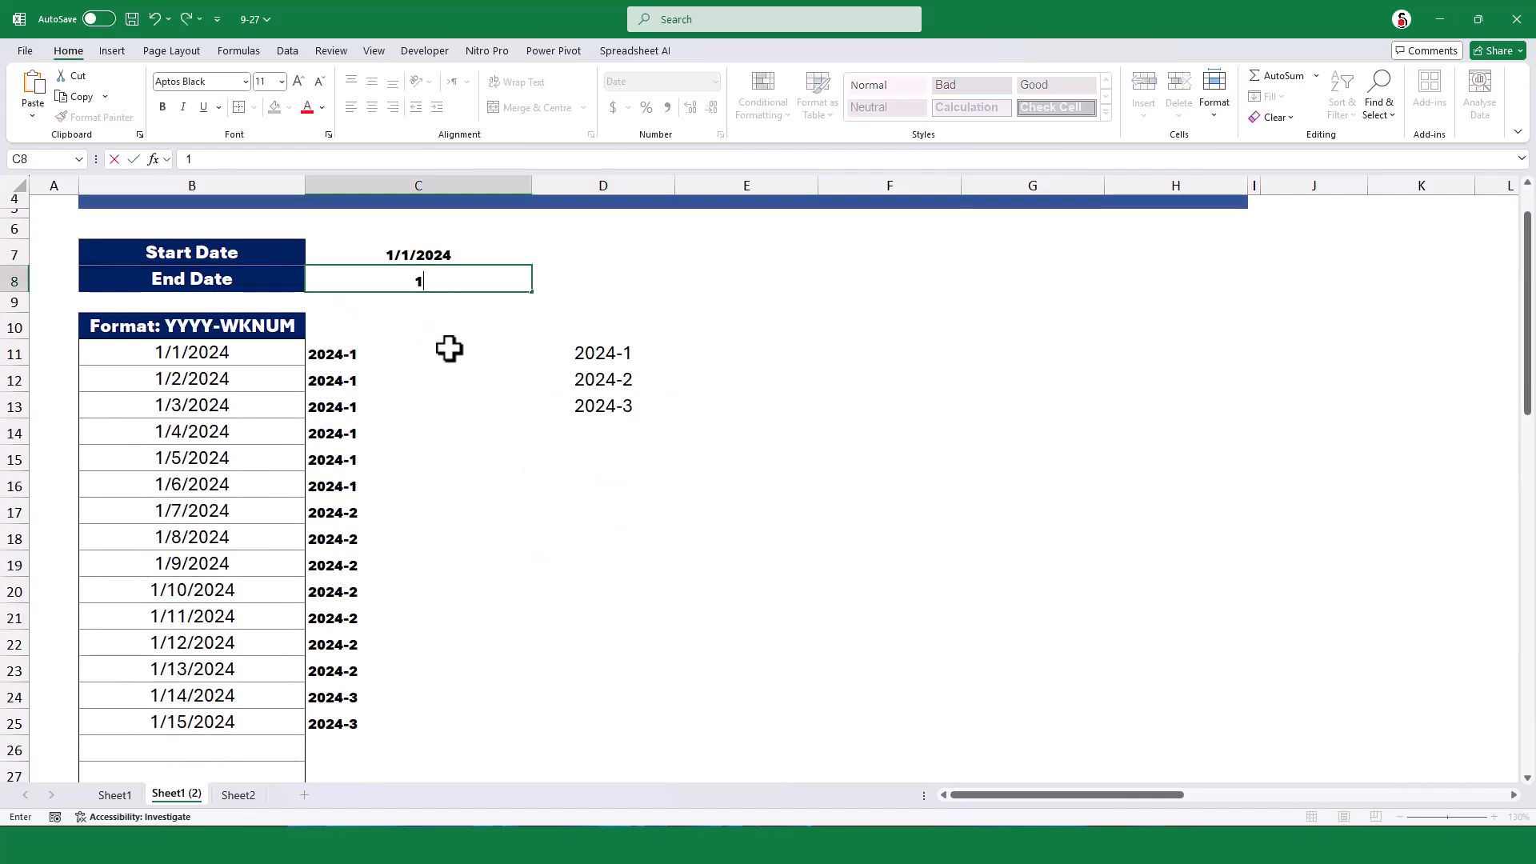
text(/30/2024)
key(Return)
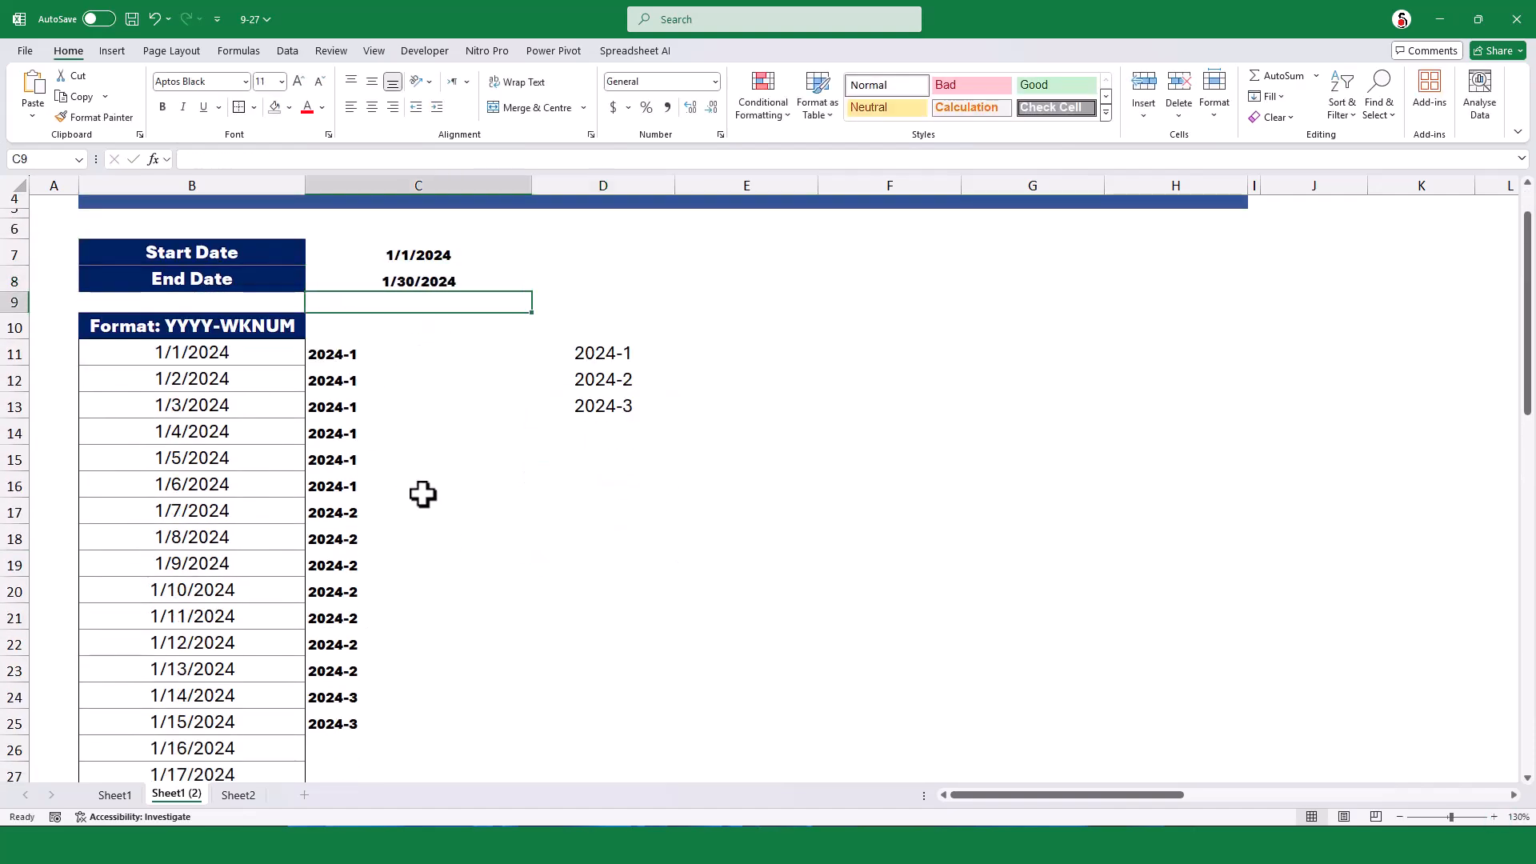
Extend the year-week formula from C25 down to C40 to cover the additional dates
scroll(346, 559, down, 4)
scroll(314, 450, down, 3)
scroll(350, 357, up, 2)
click(356, 352)
drag(531, 360, 511, 756)
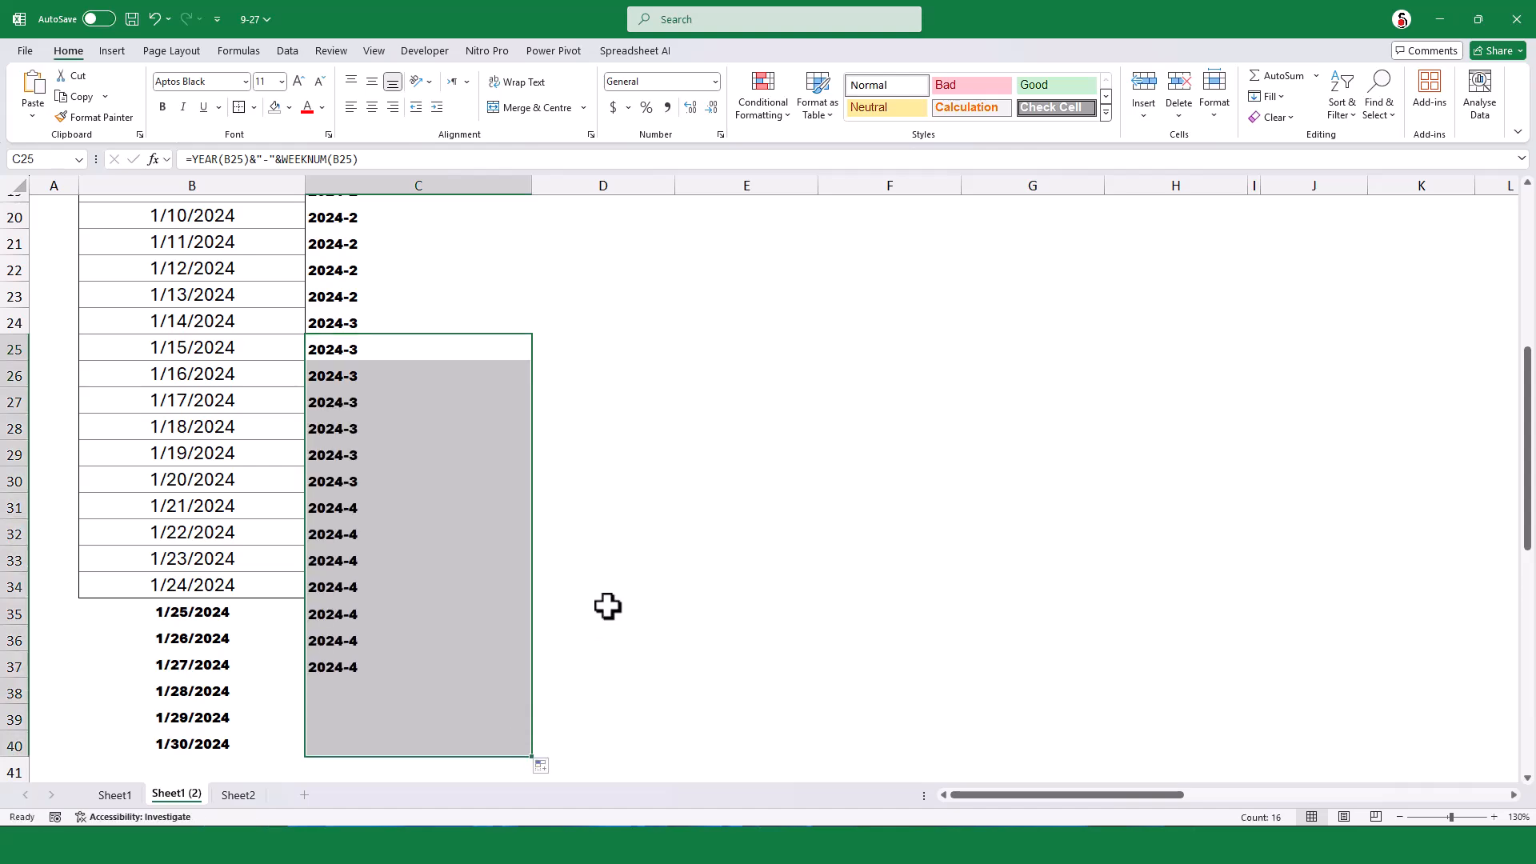
Expand the source range of the UNIQUE formula in D11 to C11:C40
scroll(605, 608, up, 6)
click(626, 468)
click(645, 414)
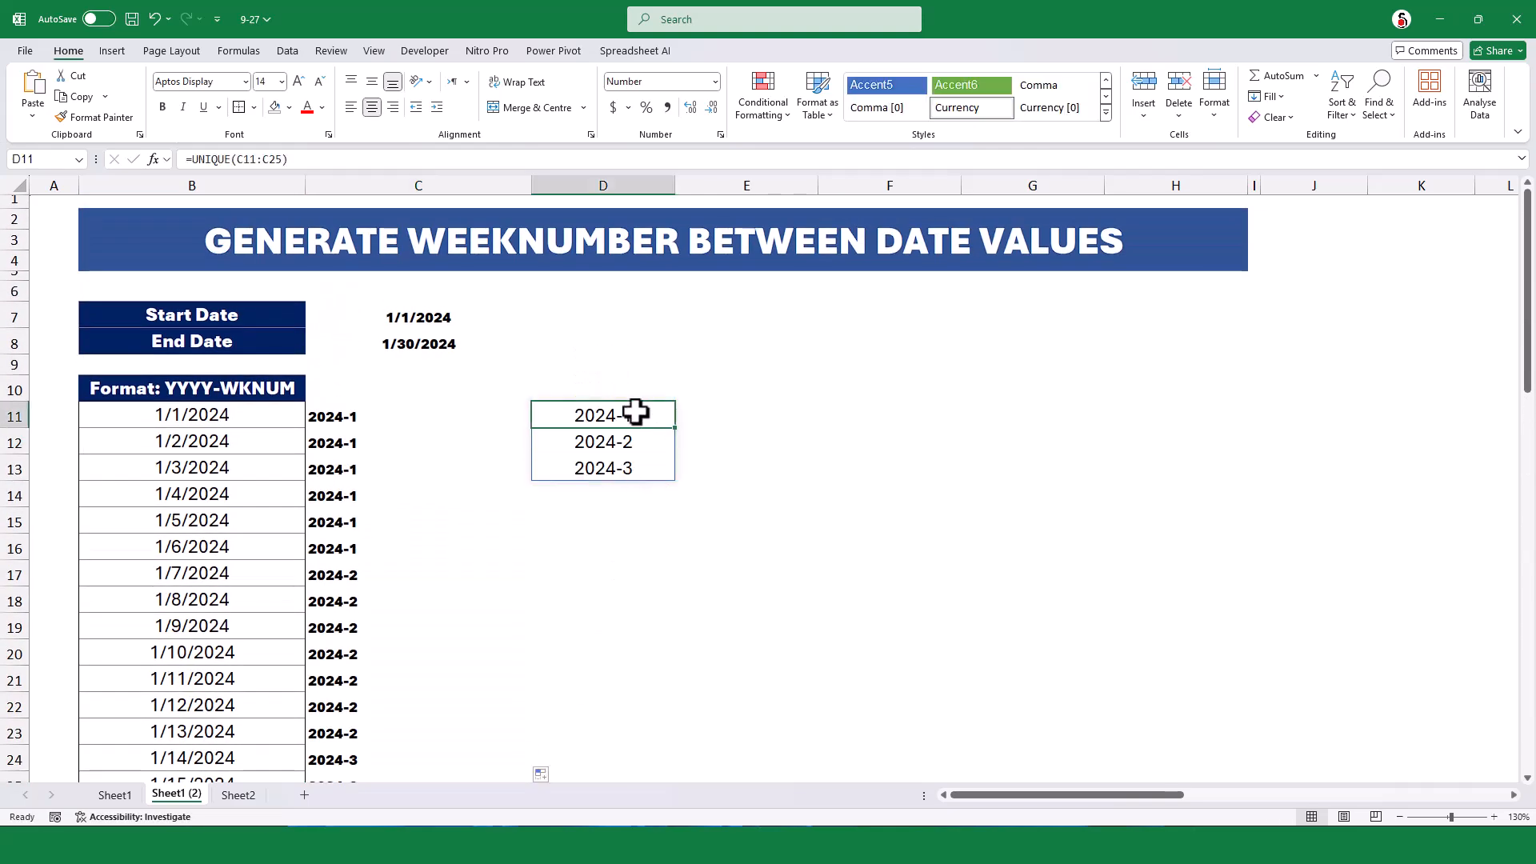
click(278, 159)
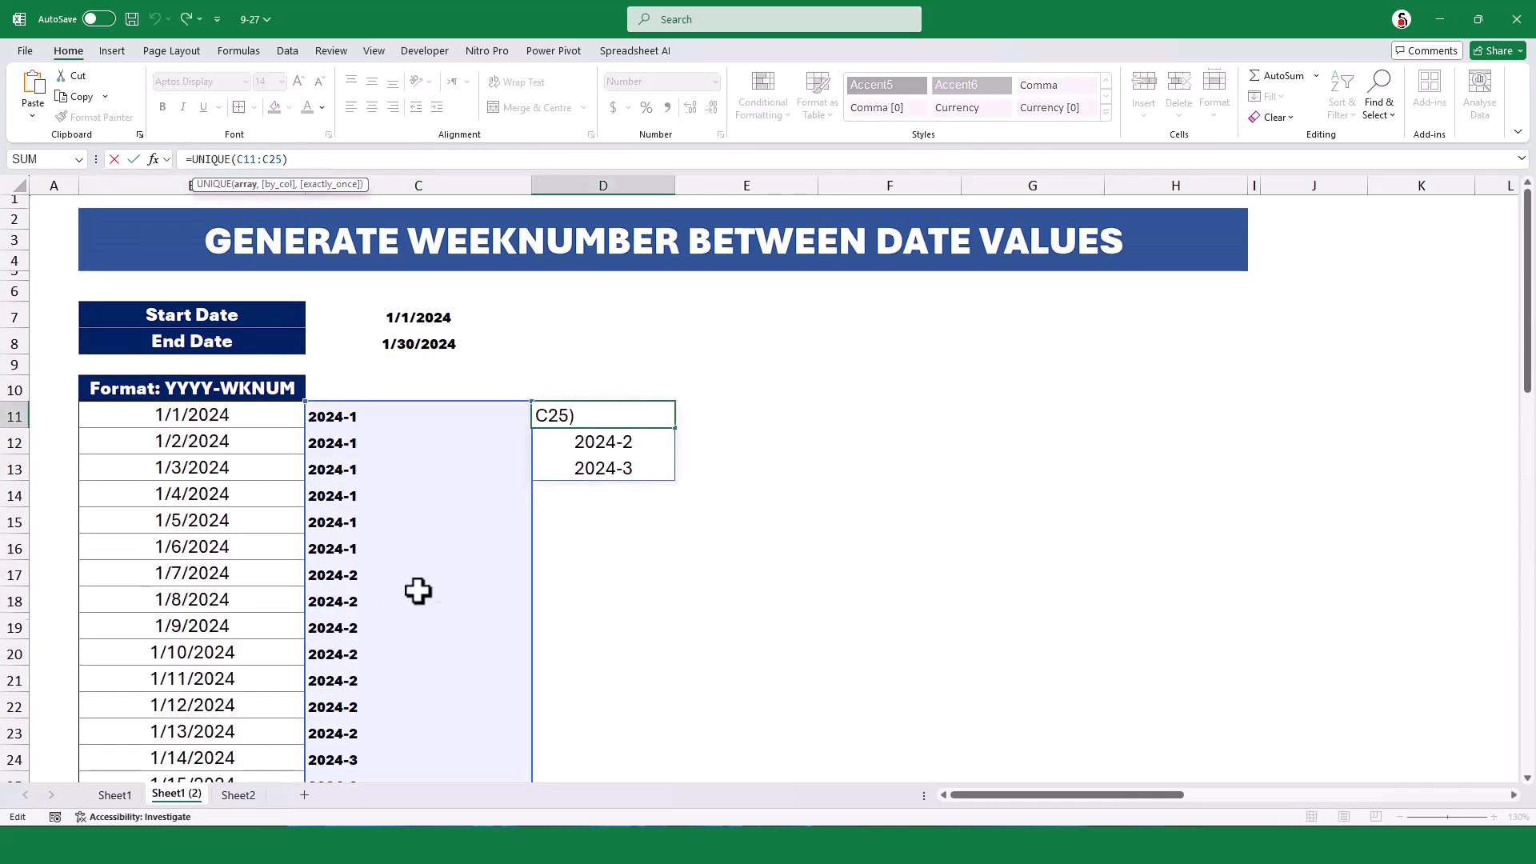
scroll(413, 591, down, 8)
drag(530, 233, 532, 626)
key(Return)
scroll(718, 535, up, 4)
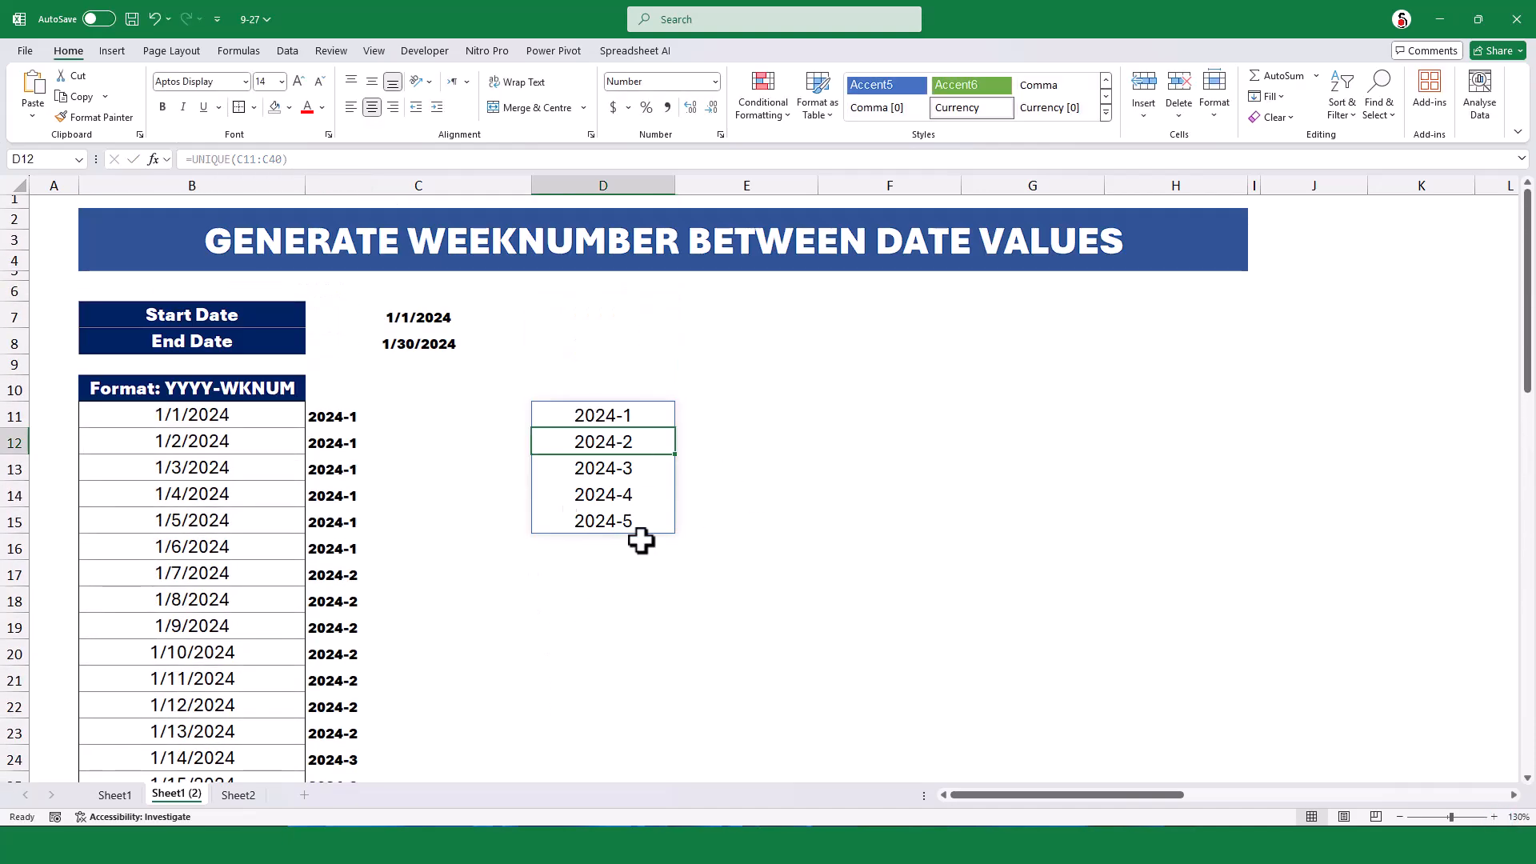
Clear the formulas in columns B to D from row 11 down
click(603, 412)
click(192, 419)
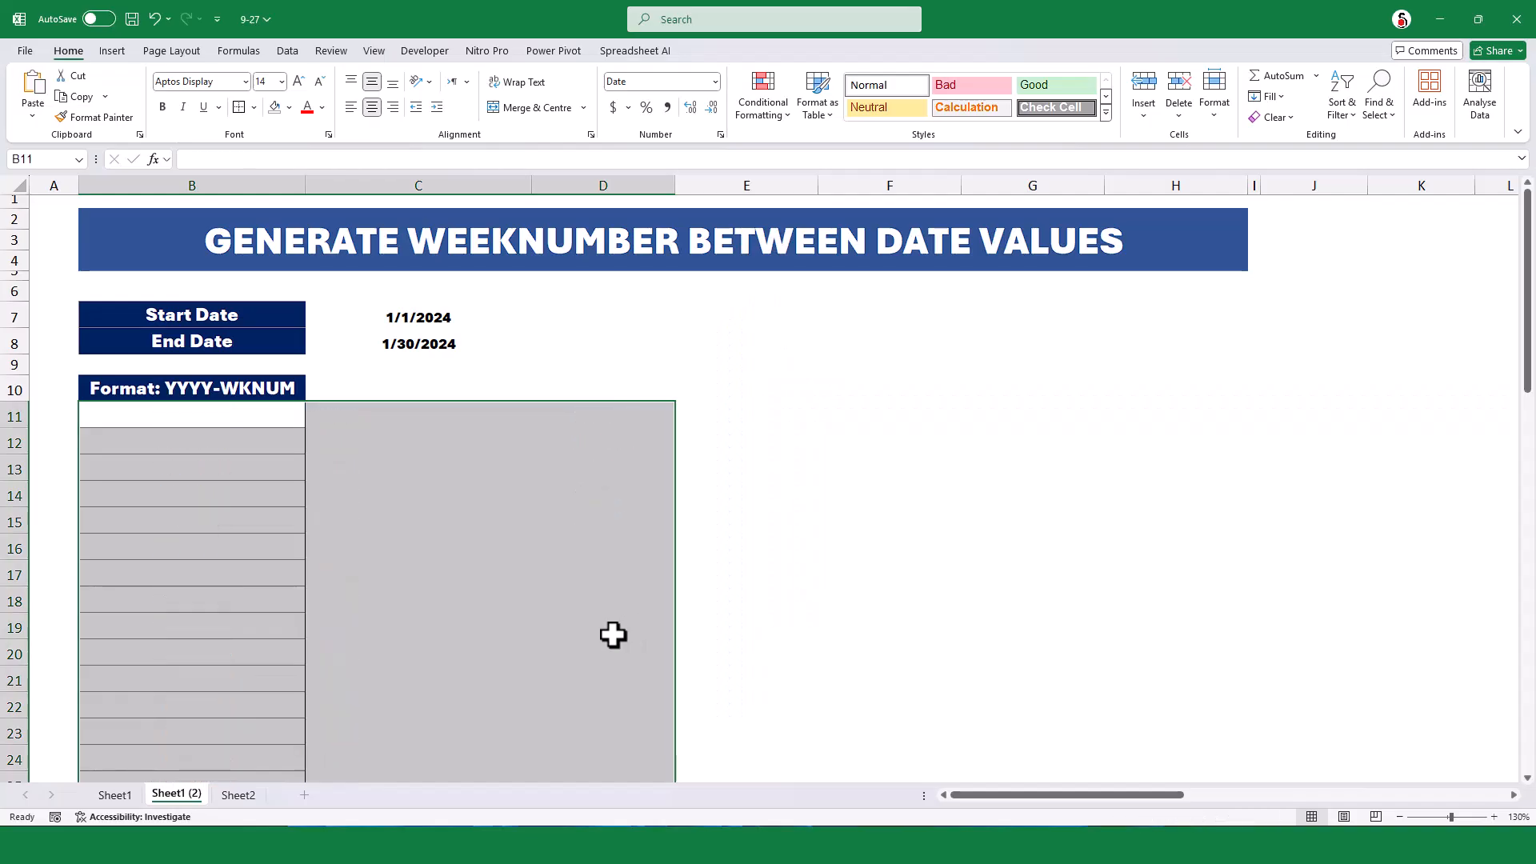
Start a LET formula in B11 with an enlarged formula entry area, defining the name a as the start date in C7
click(228, 422)
drag(367, 166, 366, 268)
click(307, 183)
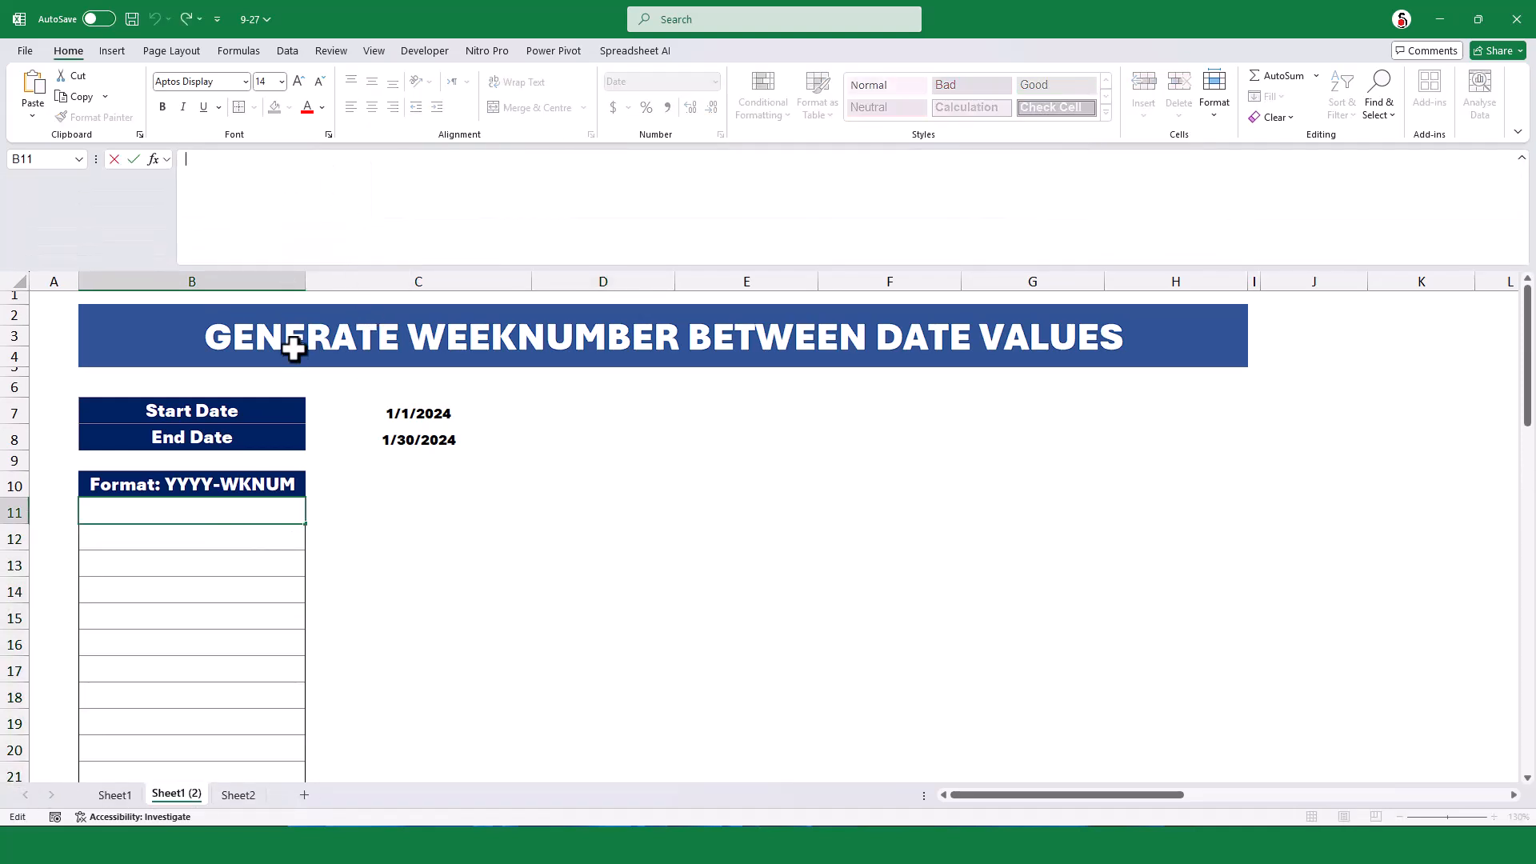
text(=)
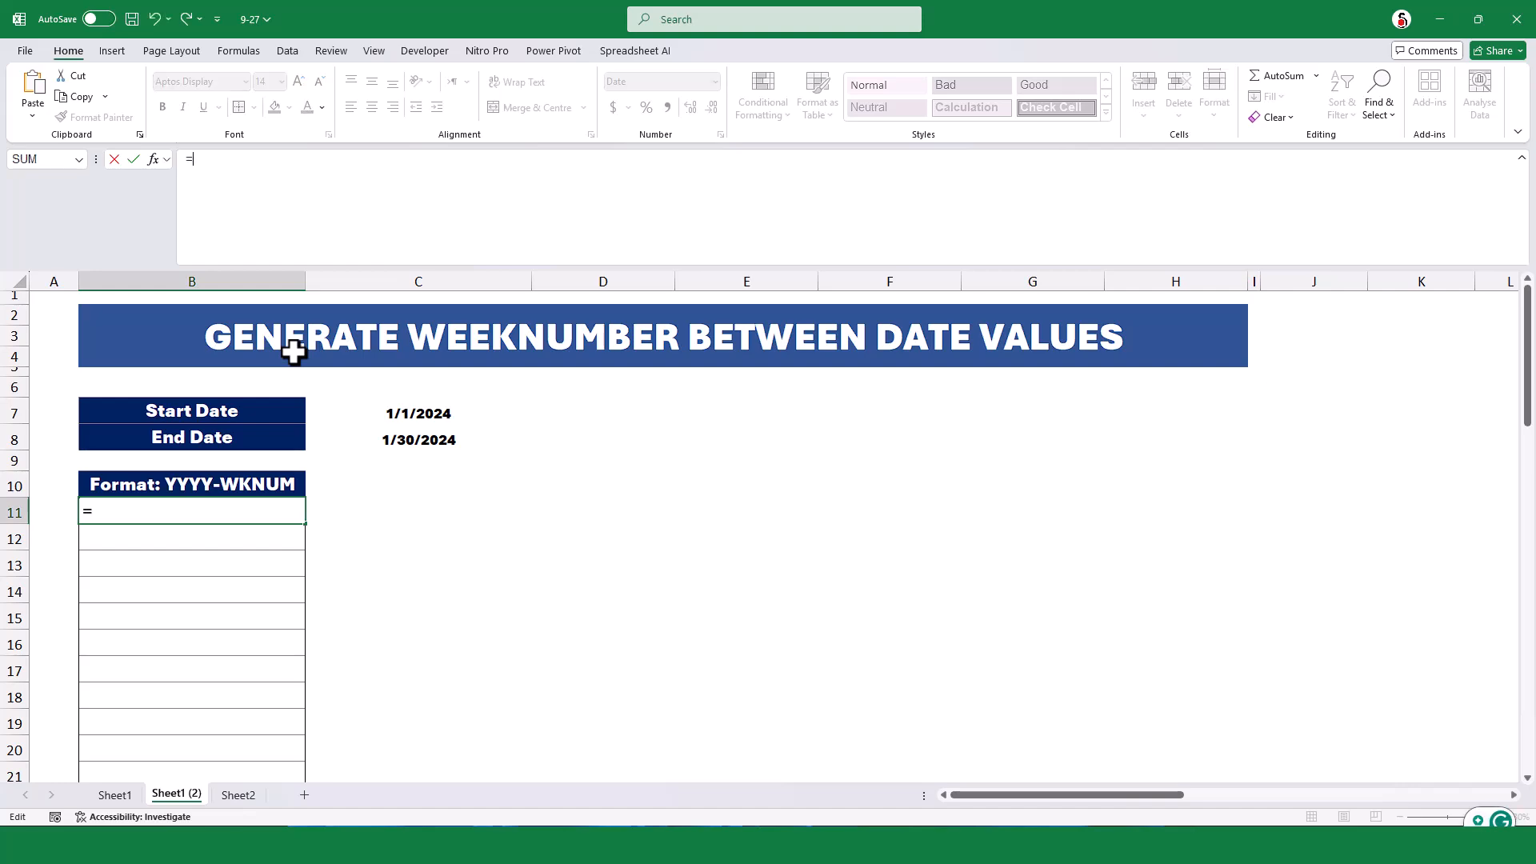
text(let)
key(Tab)
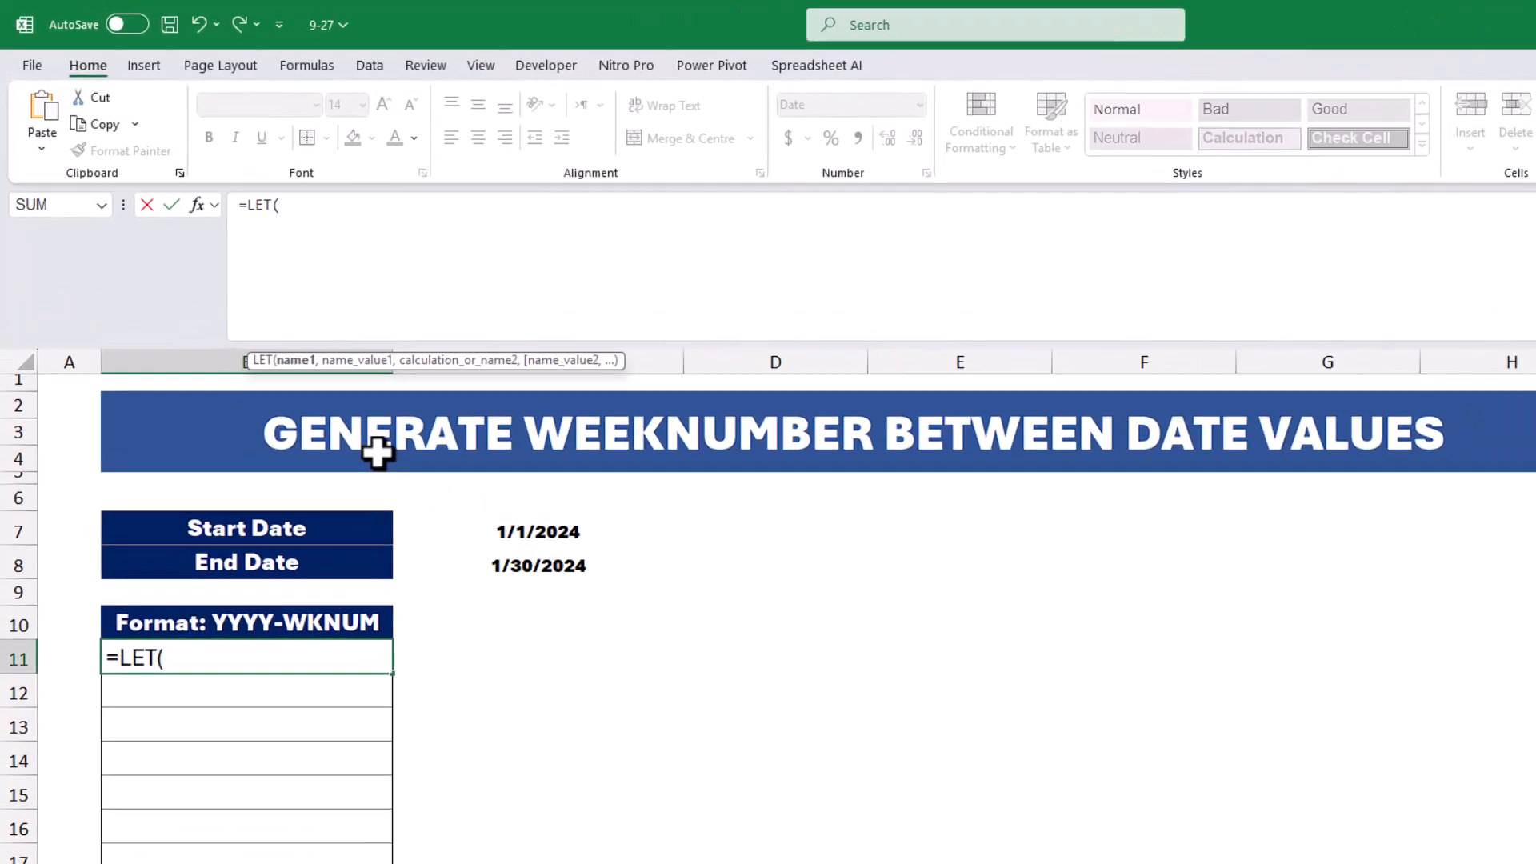
text(a)
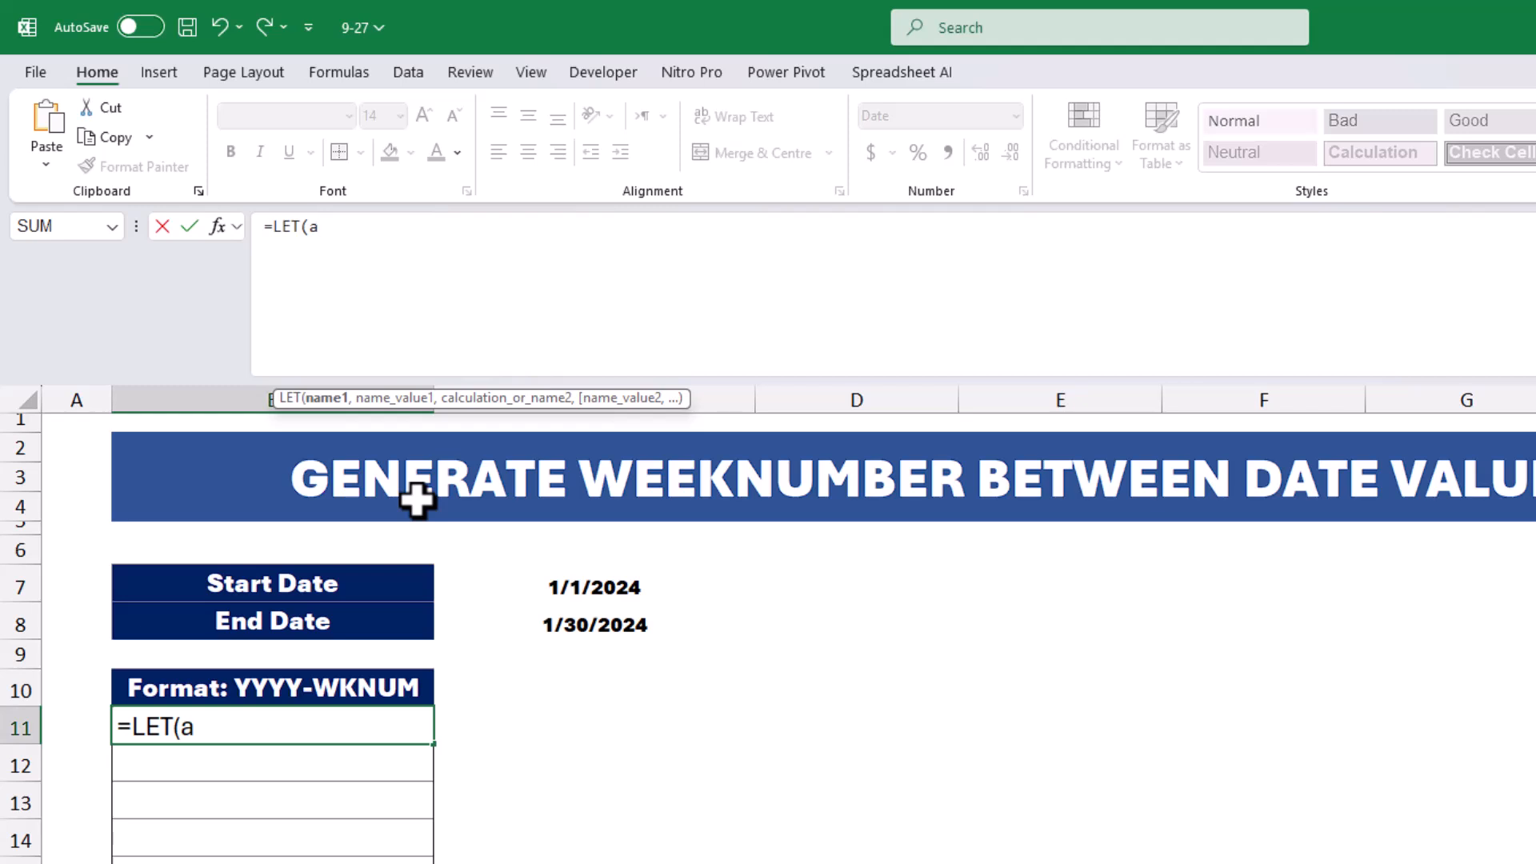
text(,)
click(588, 588)
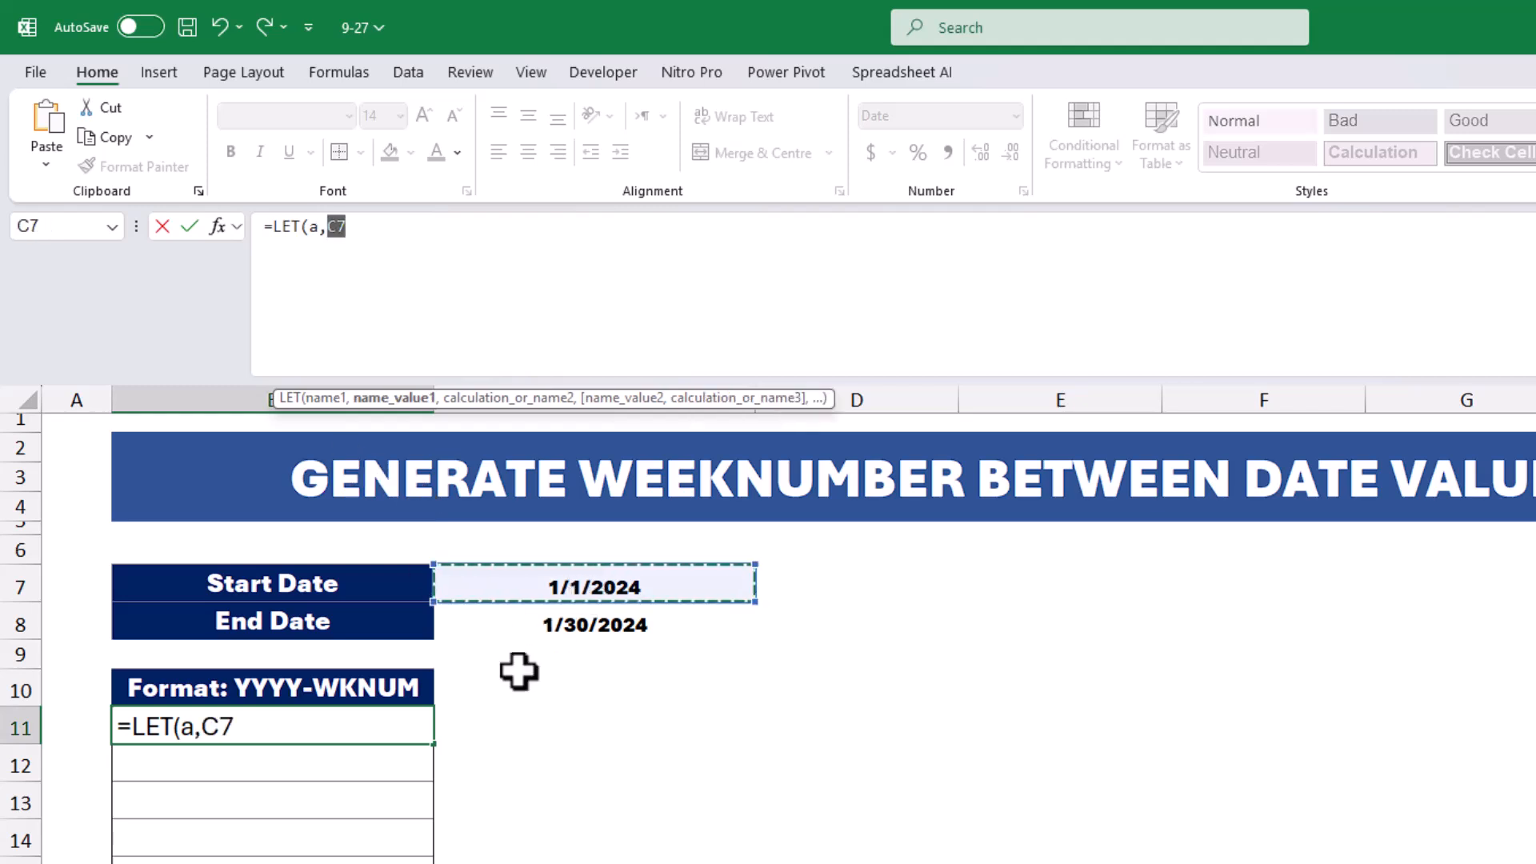
text(,)
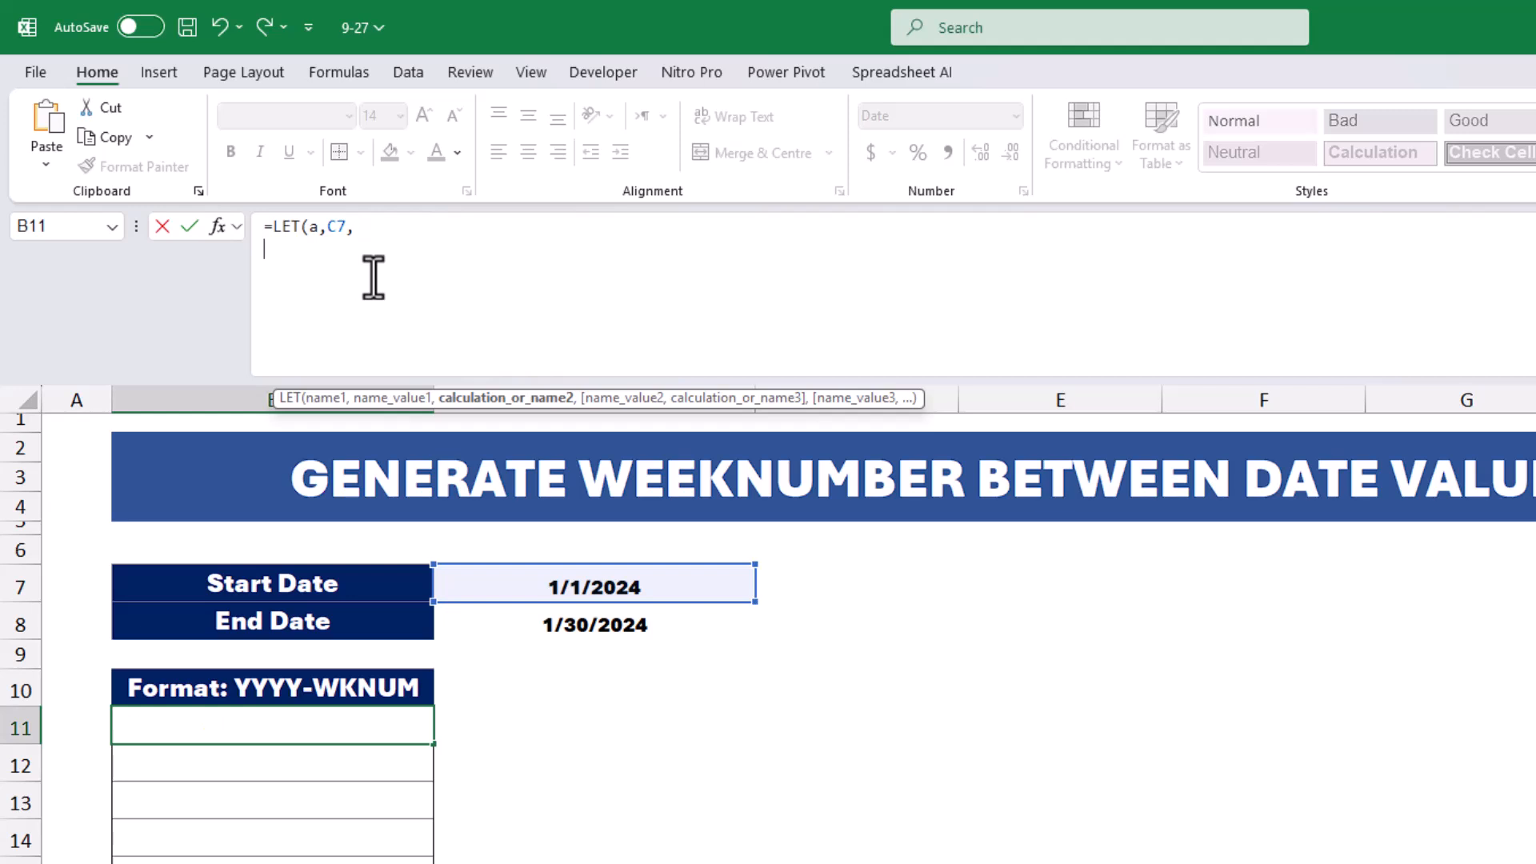
Define the name b in the LET formula as SEQUENCE(C8-a+1,,a) on its own line
text(b)
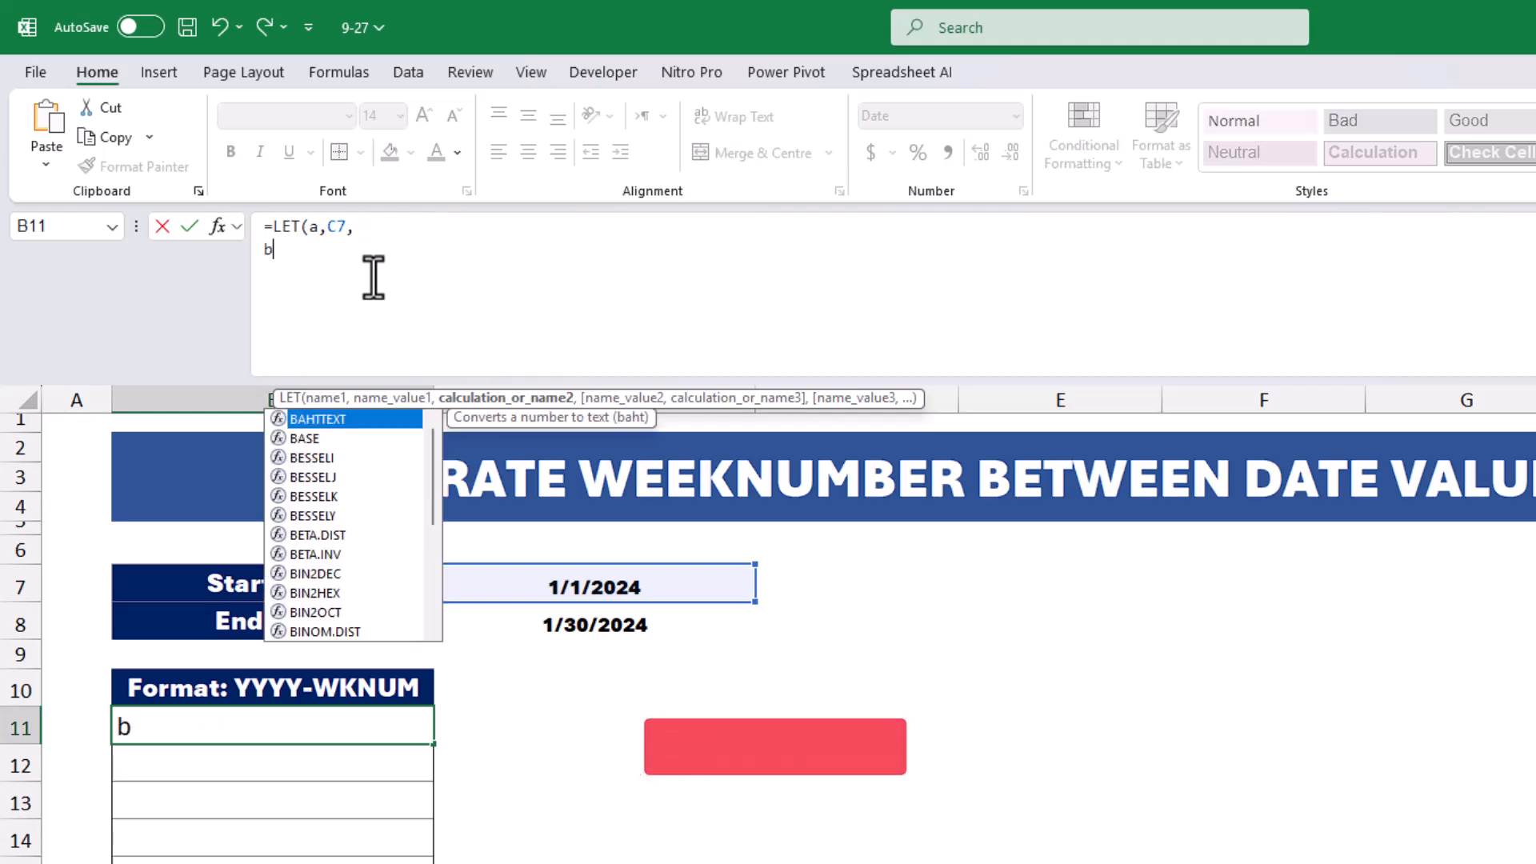
text(,sequ)
key(Tab)
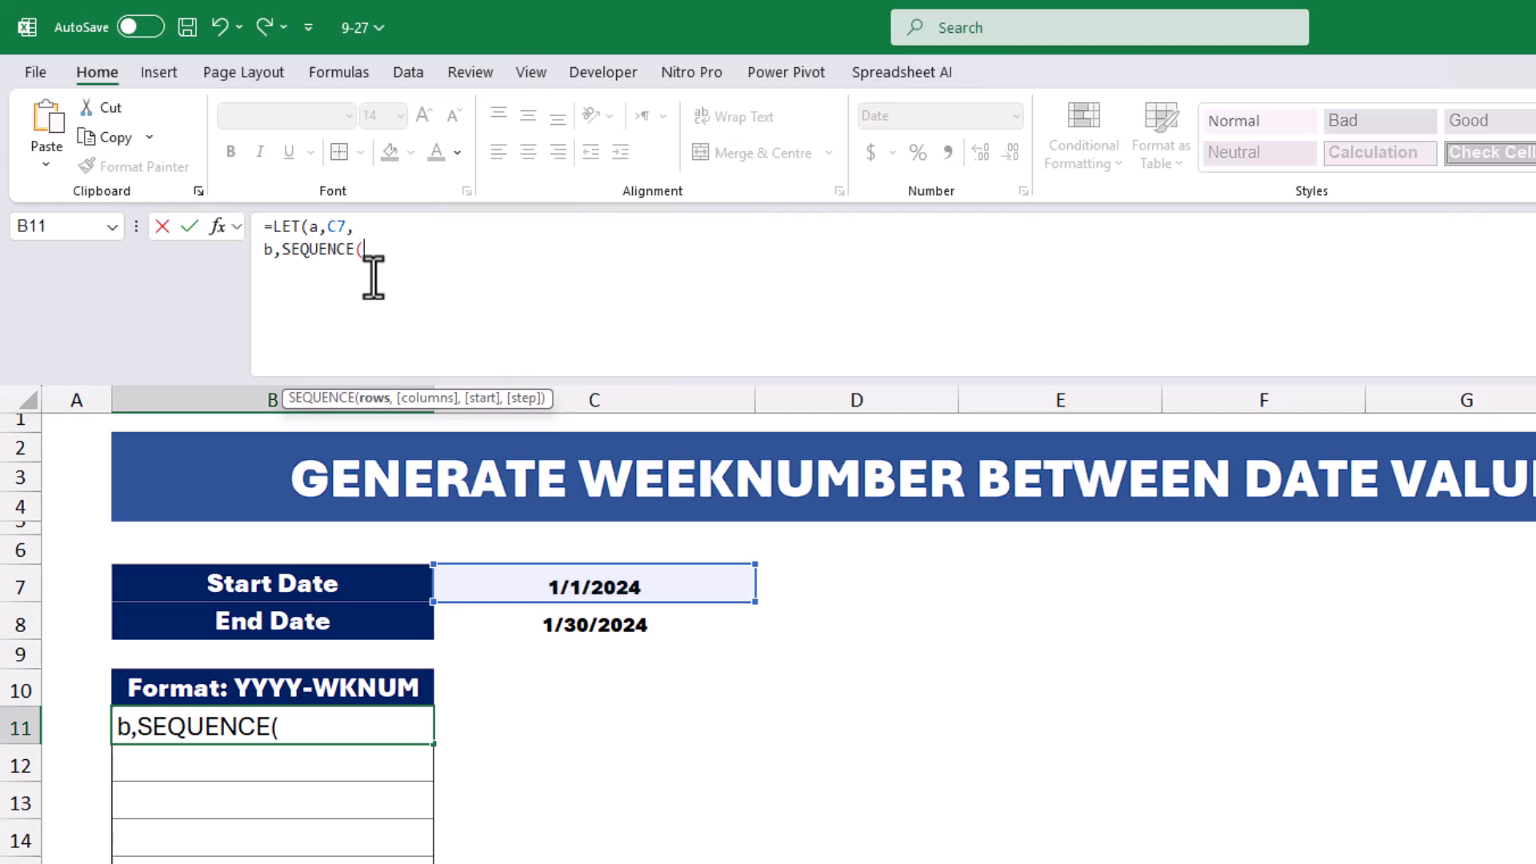
click(645, 624)
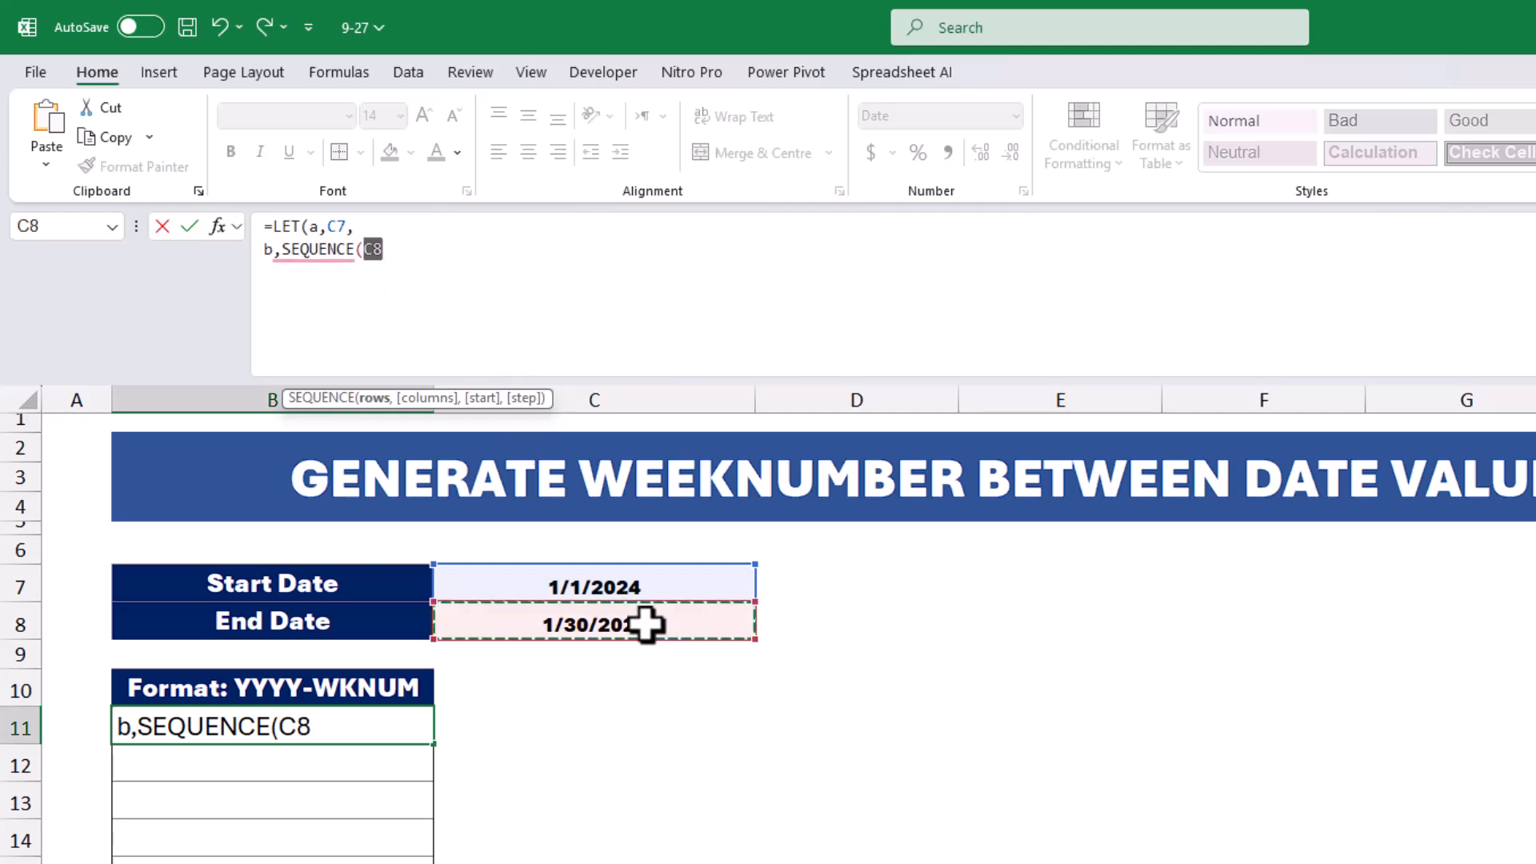
text(-)
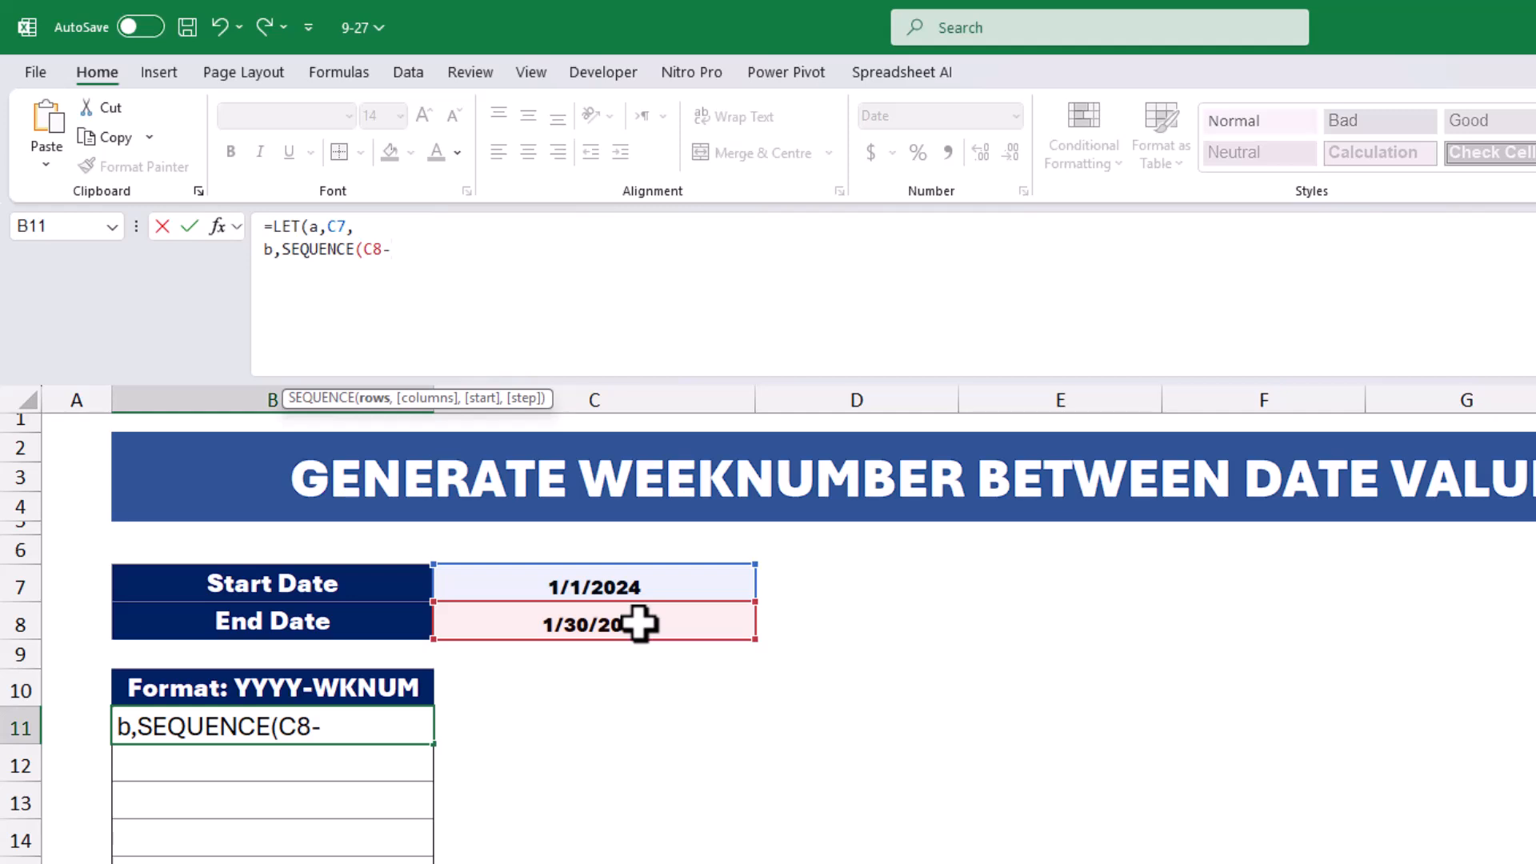
text(a)
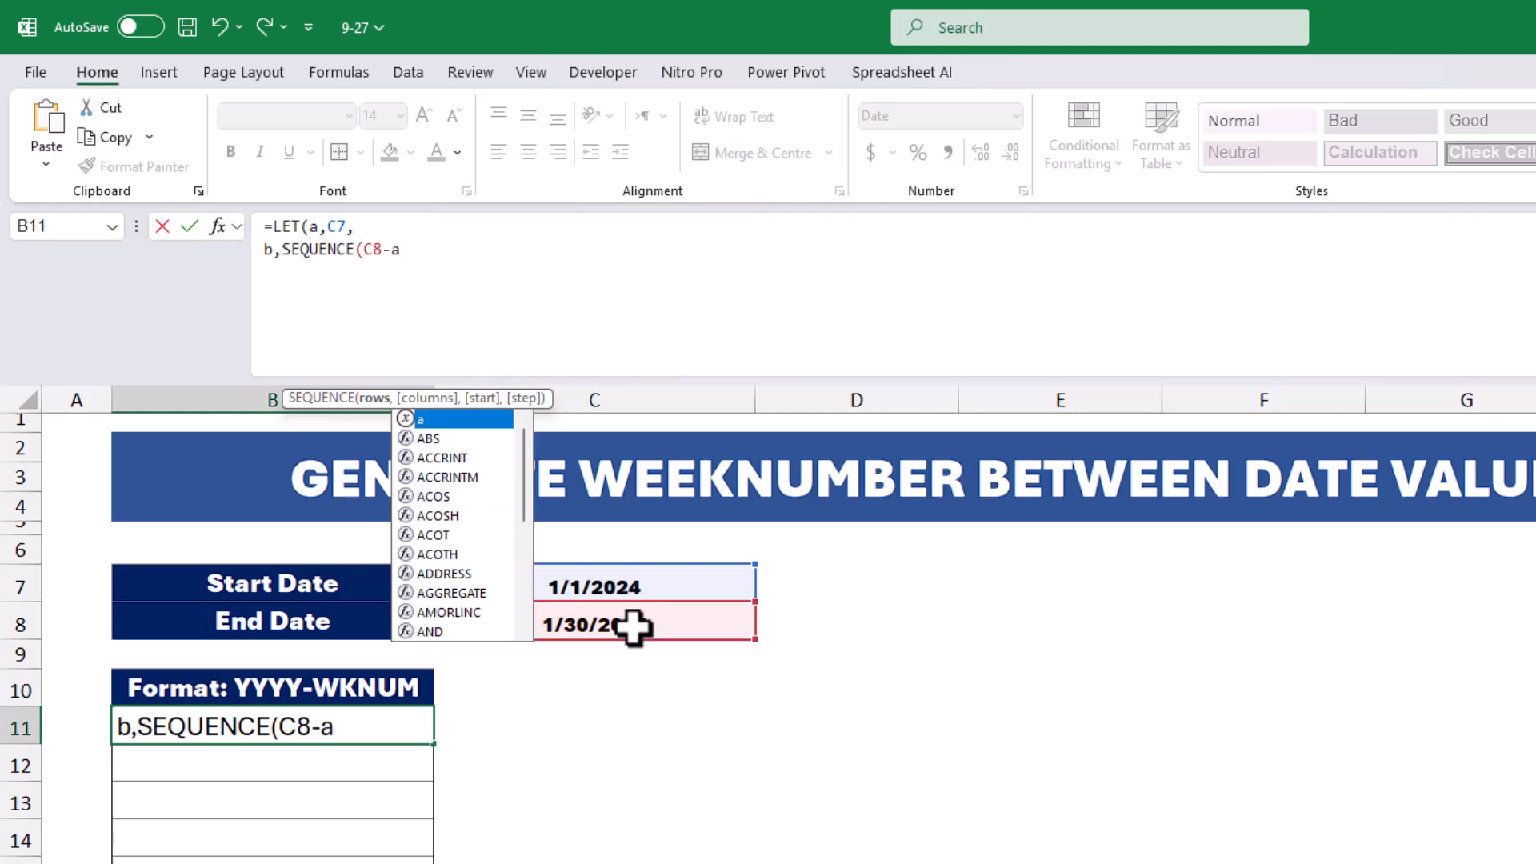
text(+)
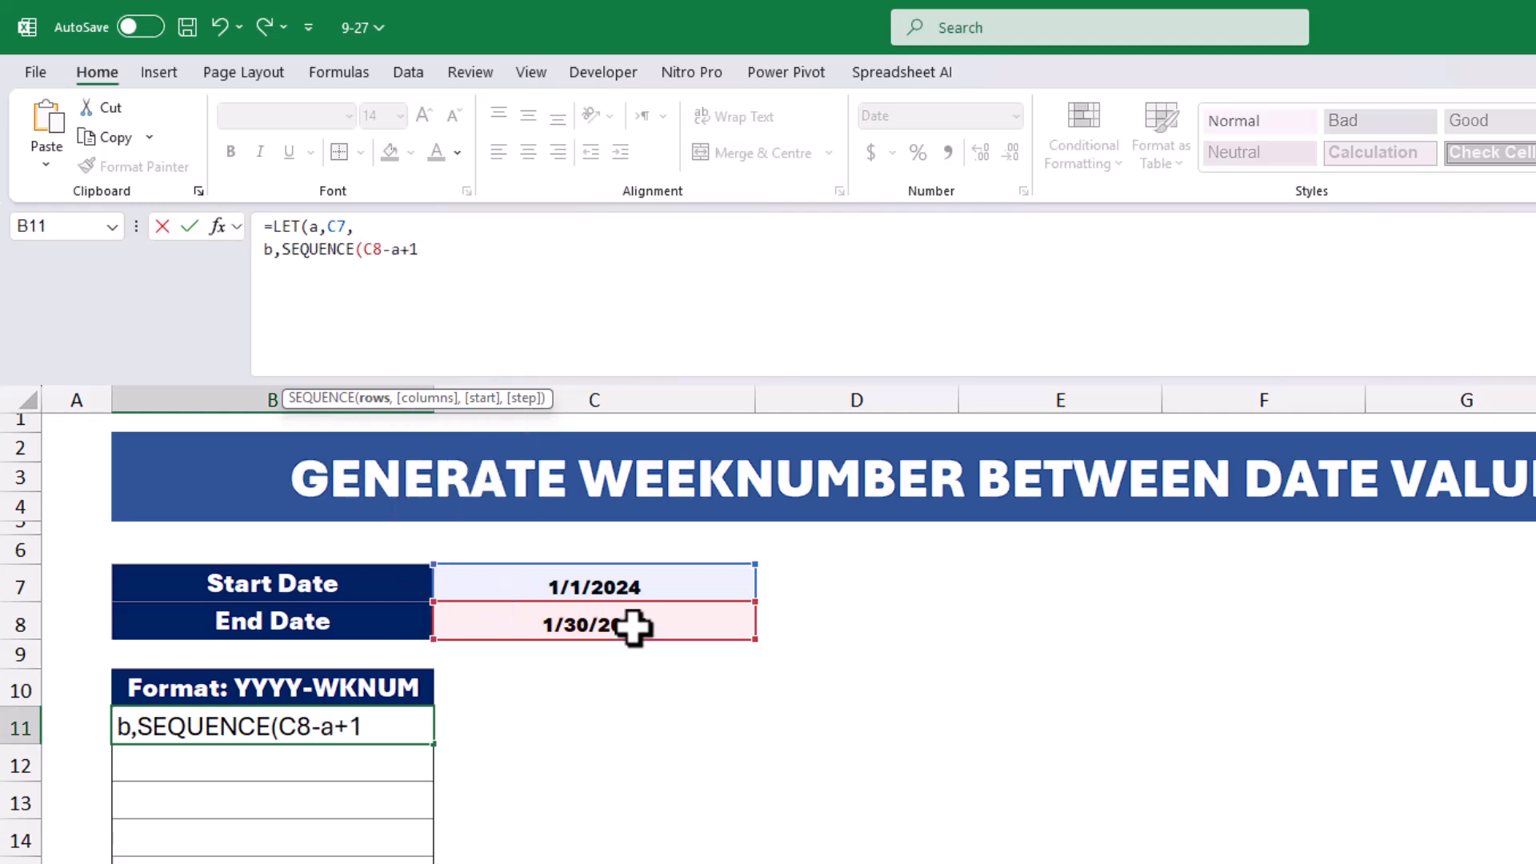
text(1,,a)
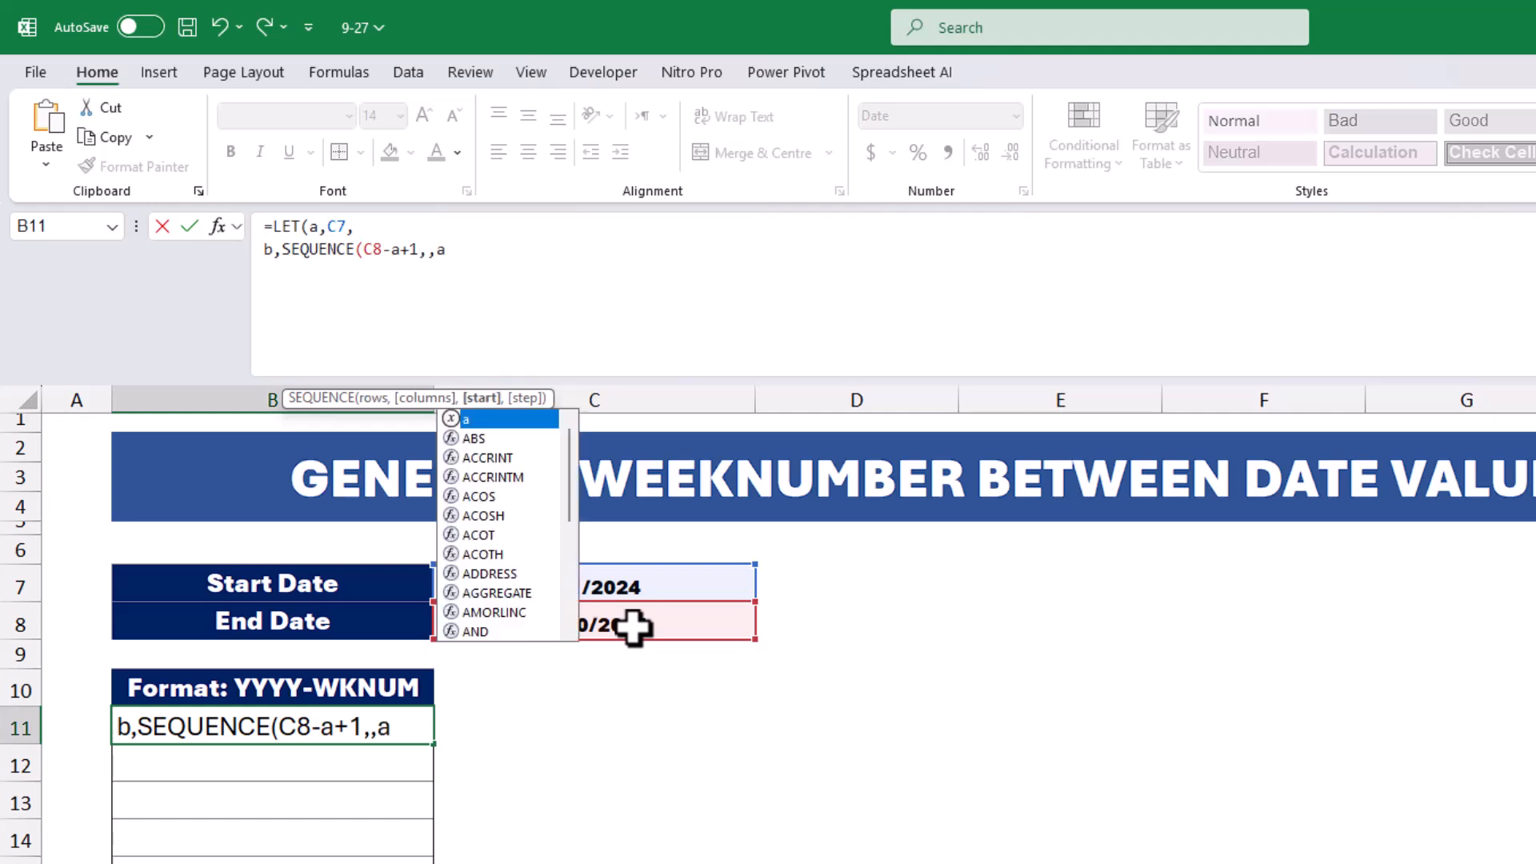
text())
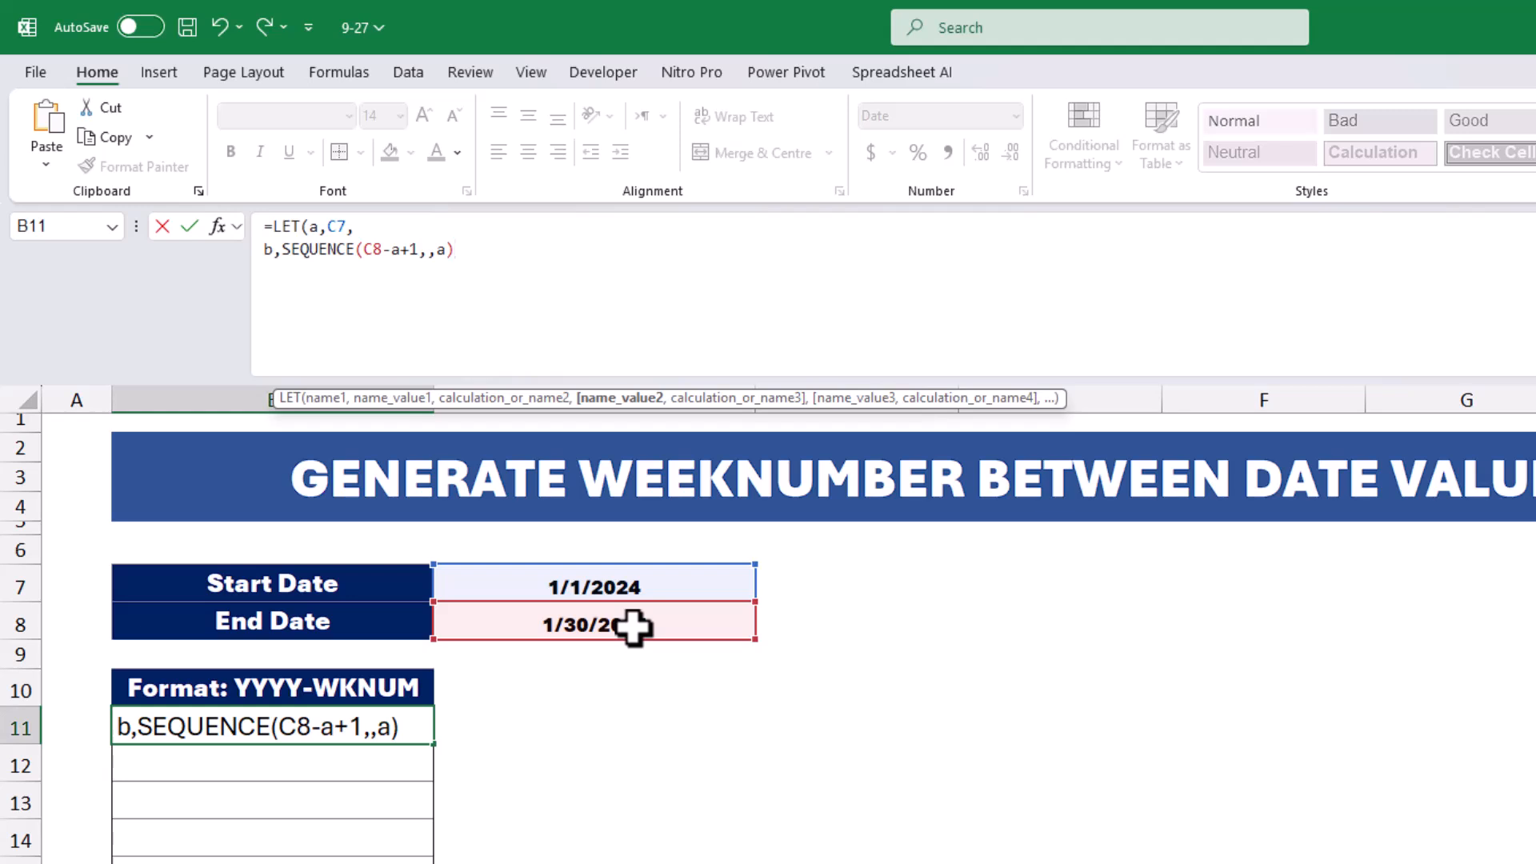
text(,)
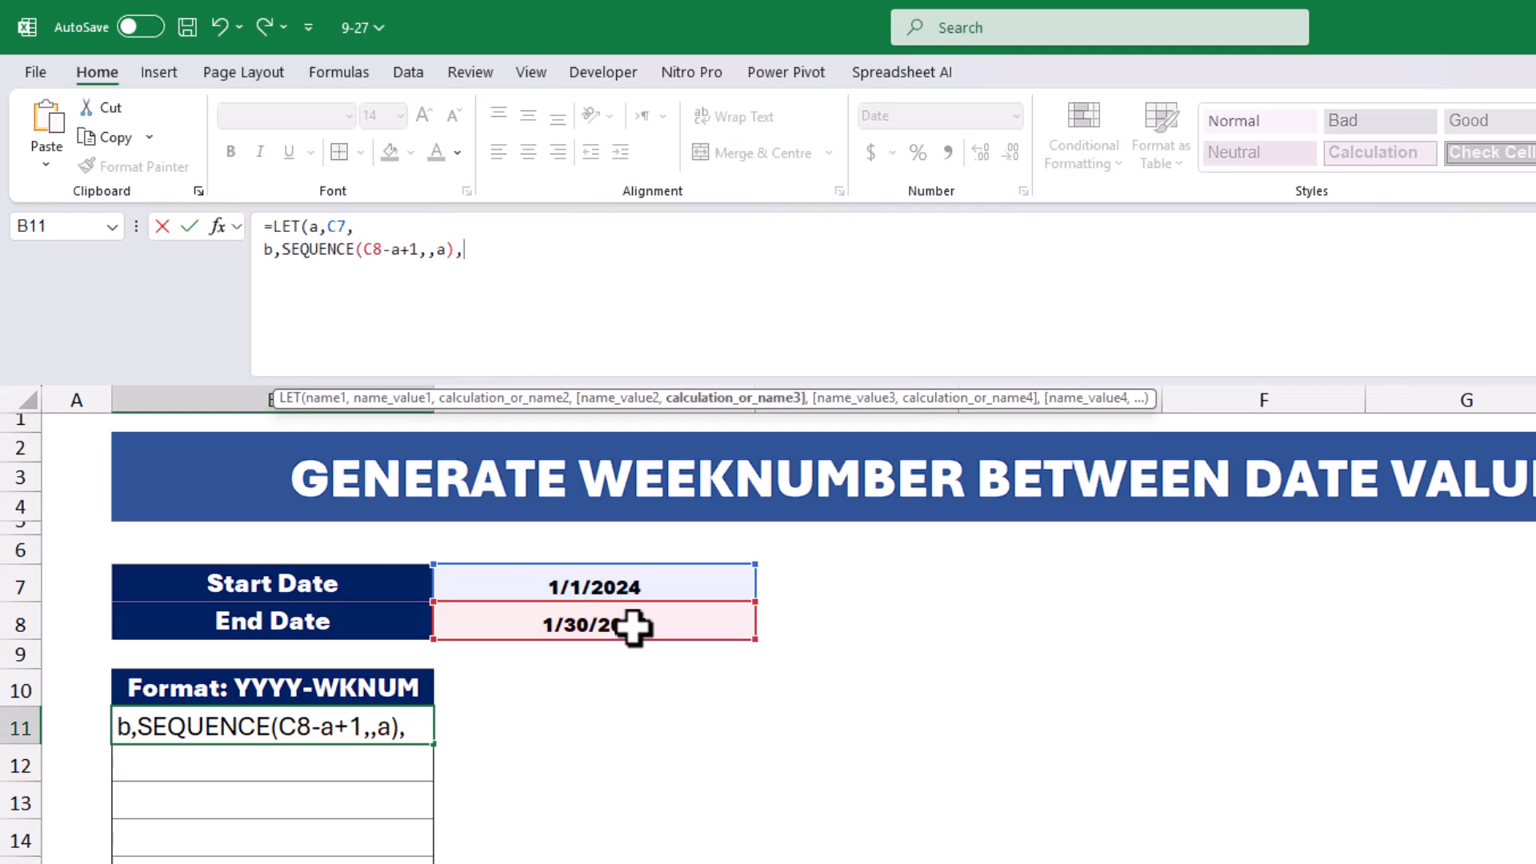
key(alt+Return)
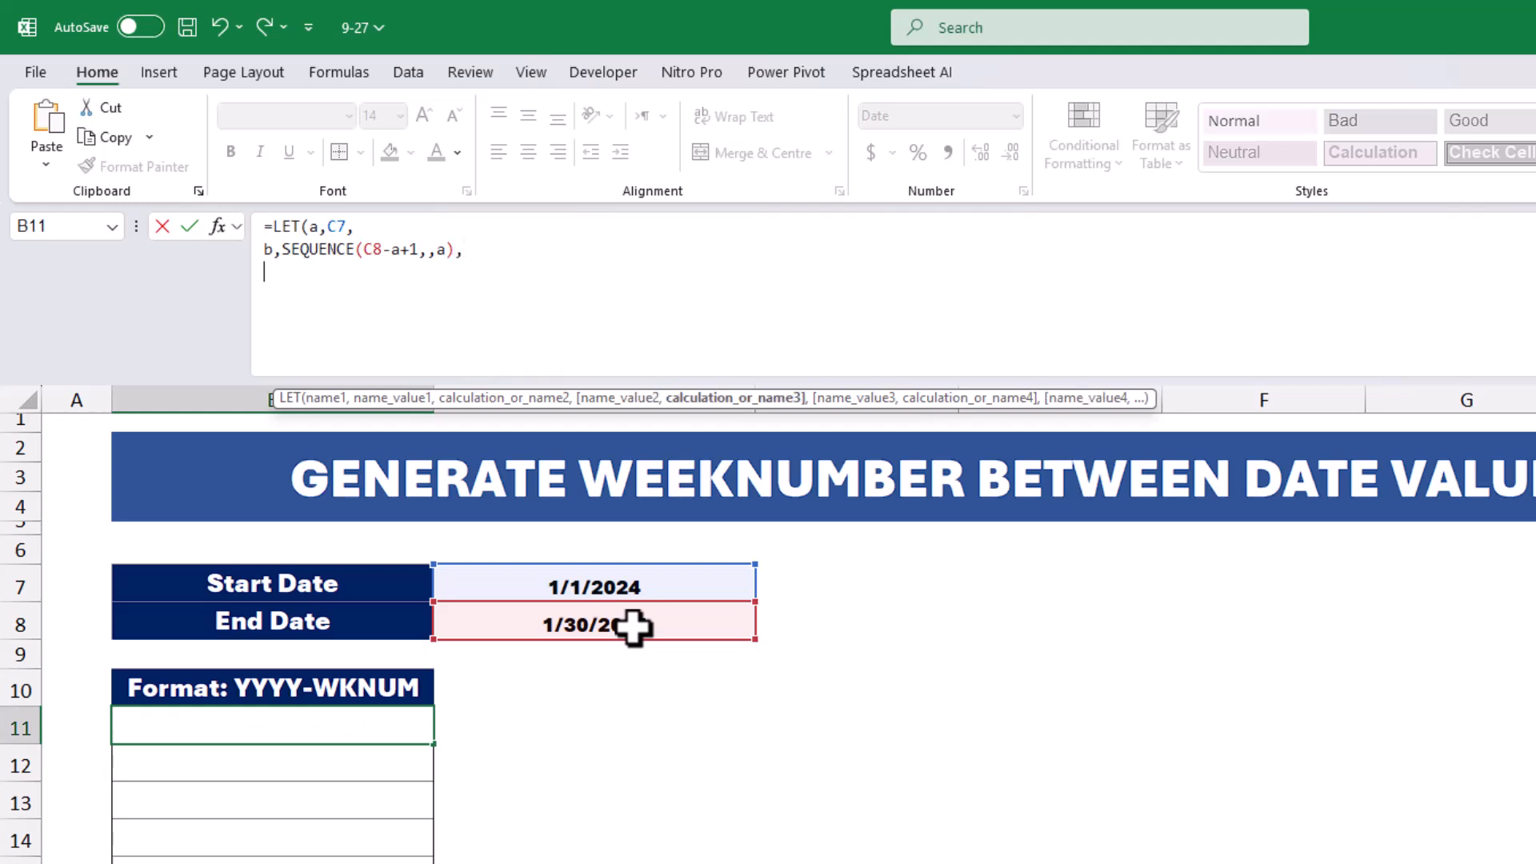
Complete the LET formula with the calculation UNIQUE(YEAR(b)&"-"&WEEKNUM(b)) and commit it in B11
text(uniq)
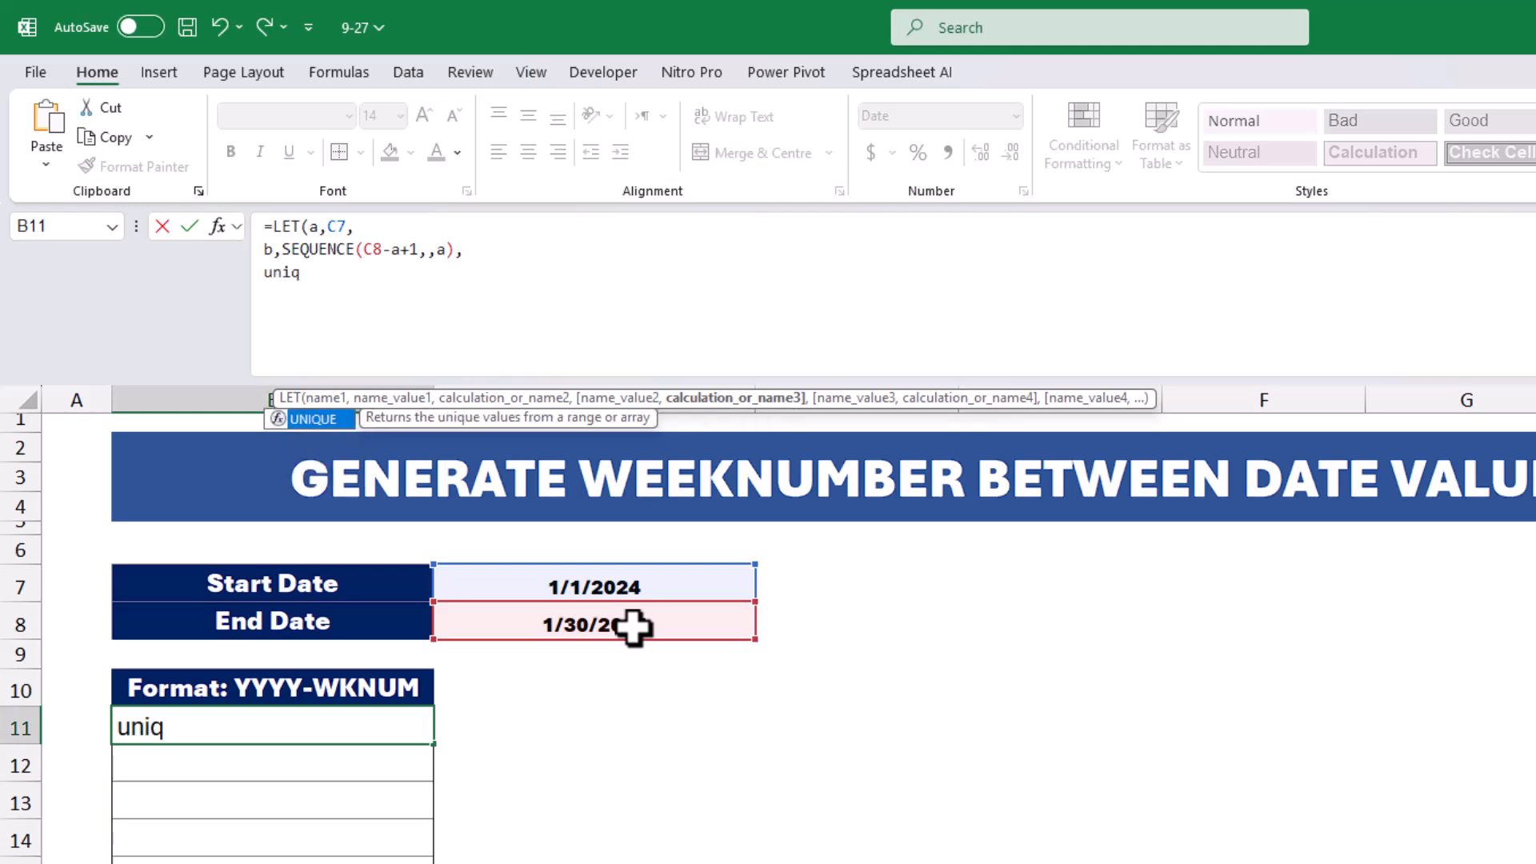
key(Tab)
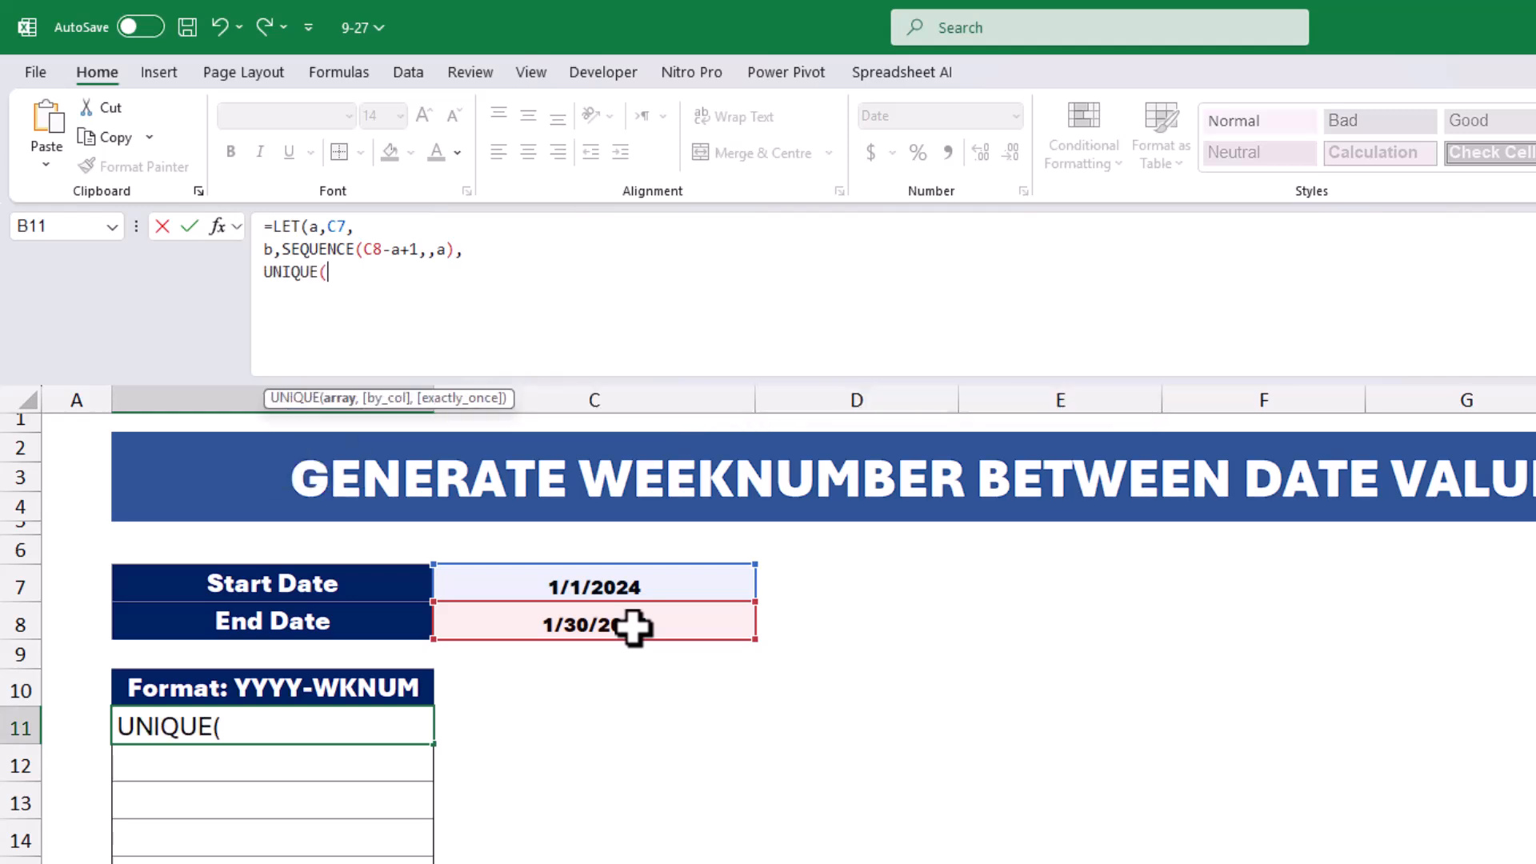
text(yea)
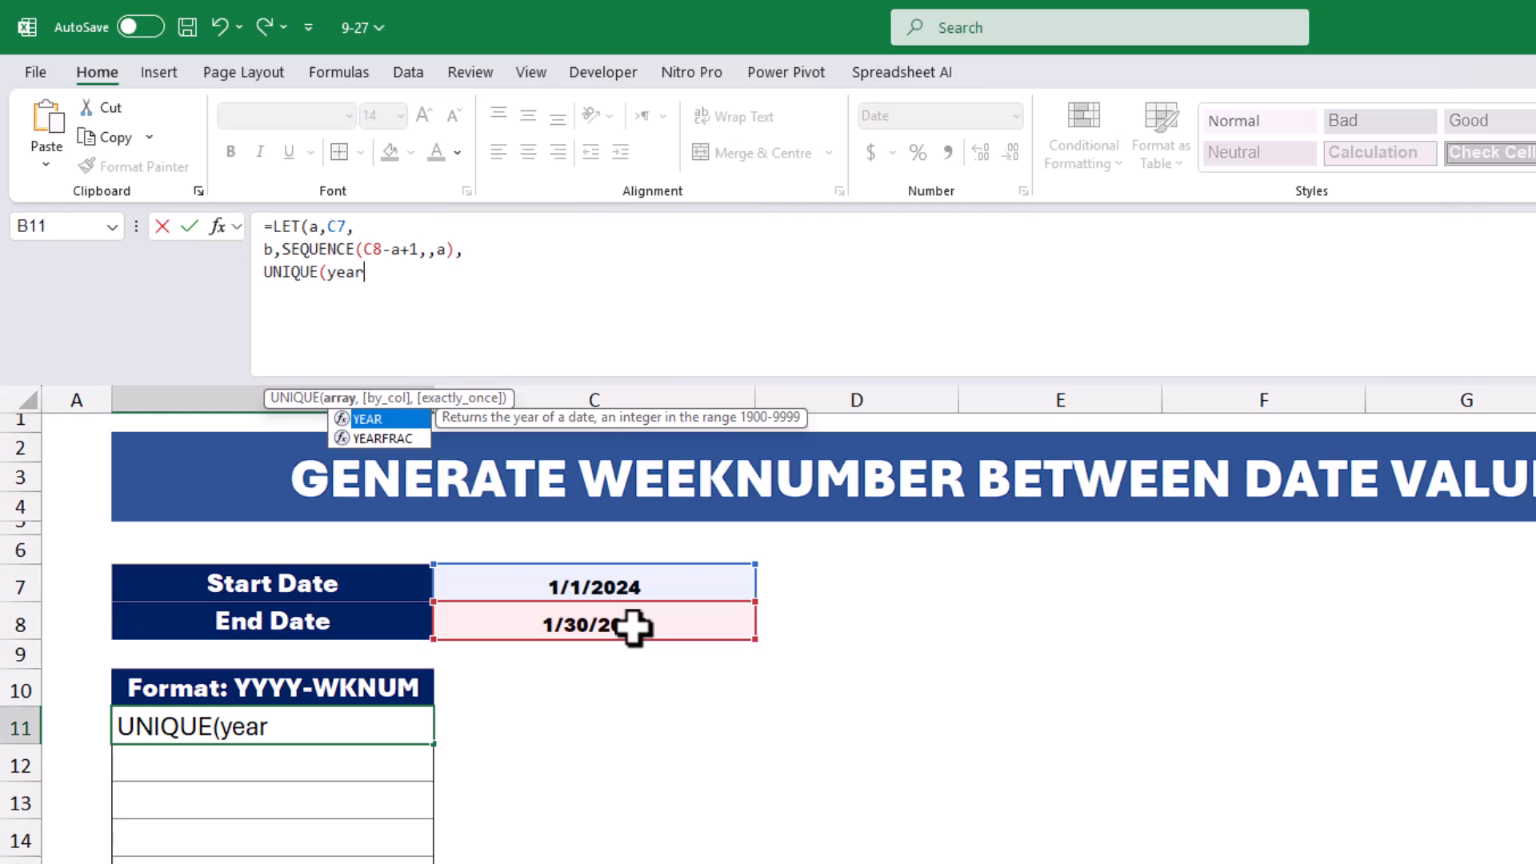
text(r)
key(Tab)
text(b)
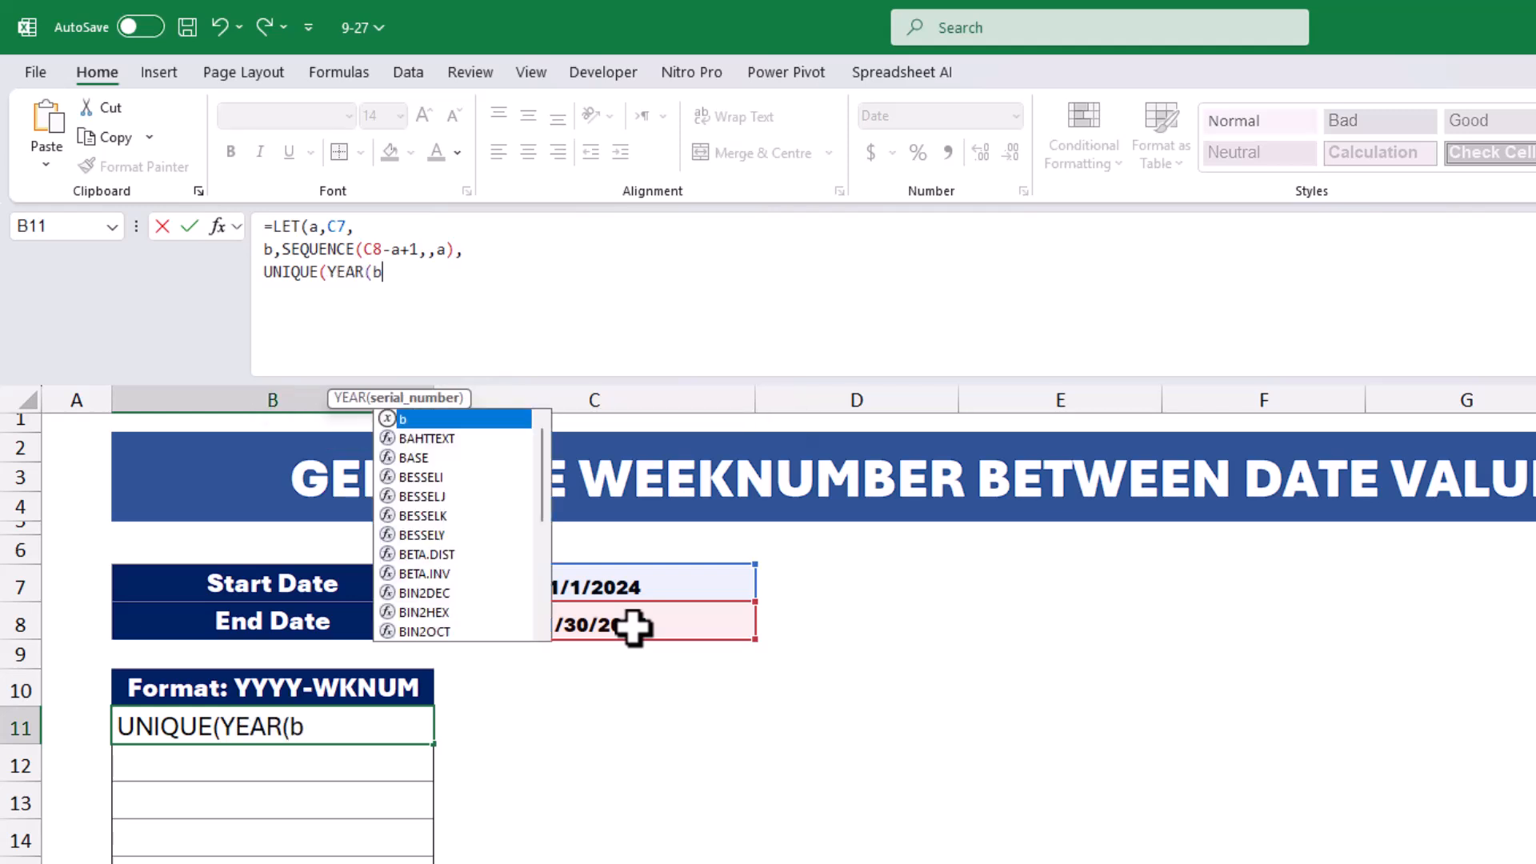
text()&"-"&)
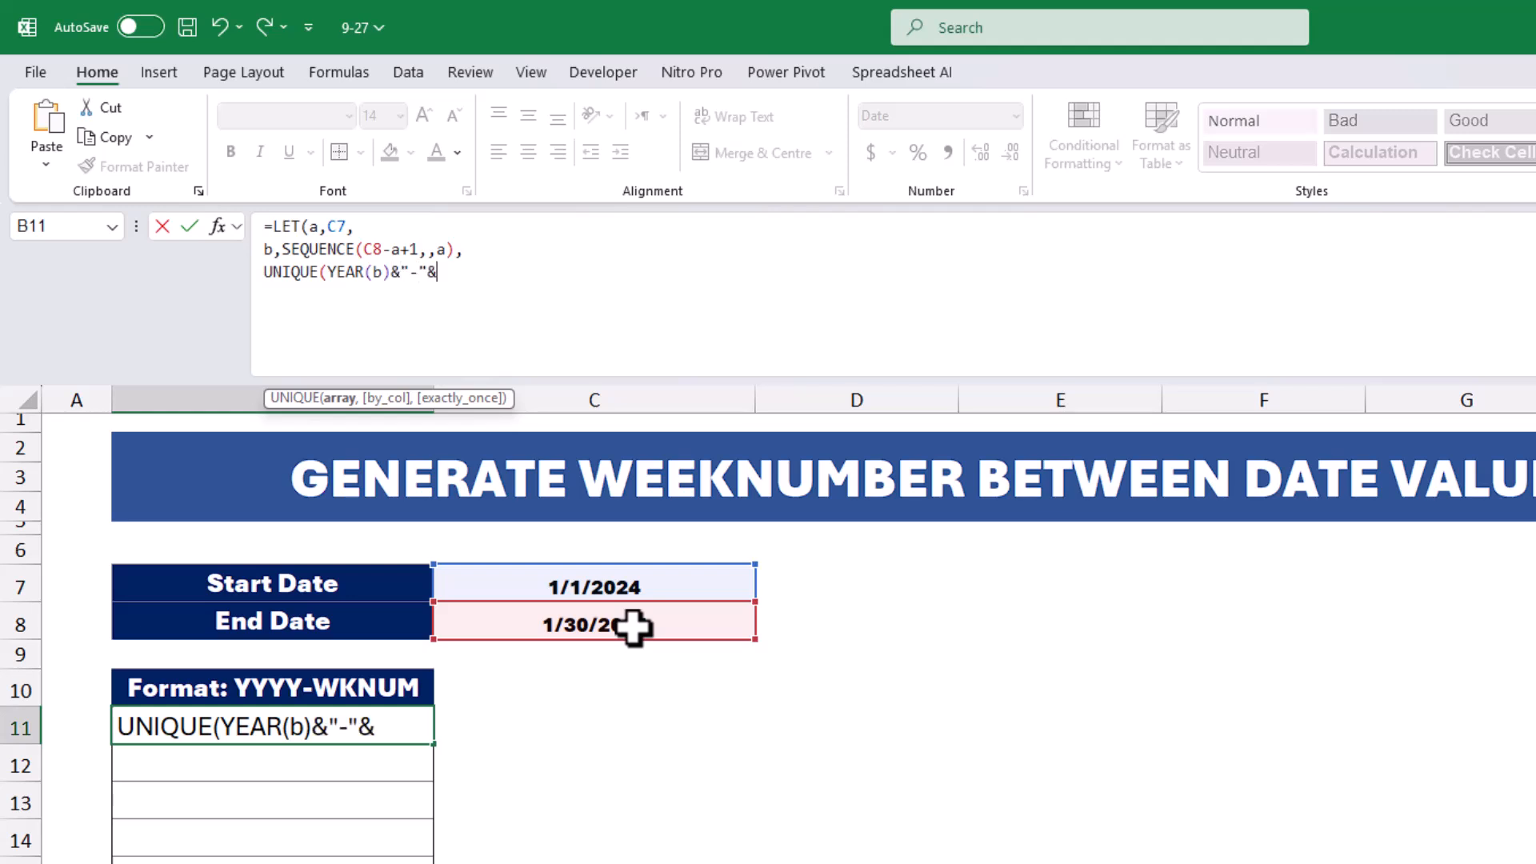
text(ekn)
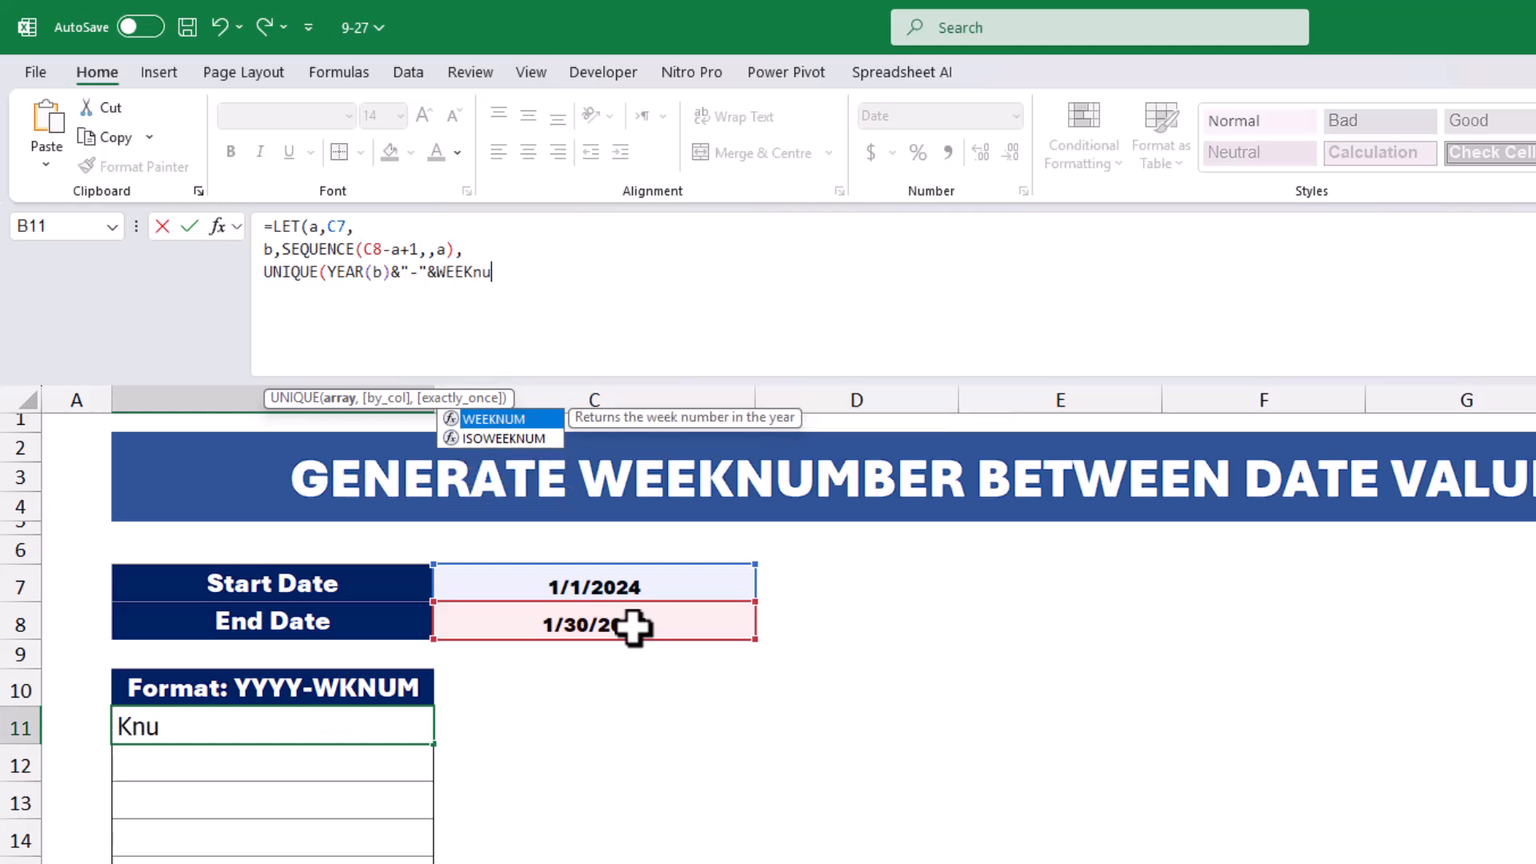
key(Tab)
text(b))
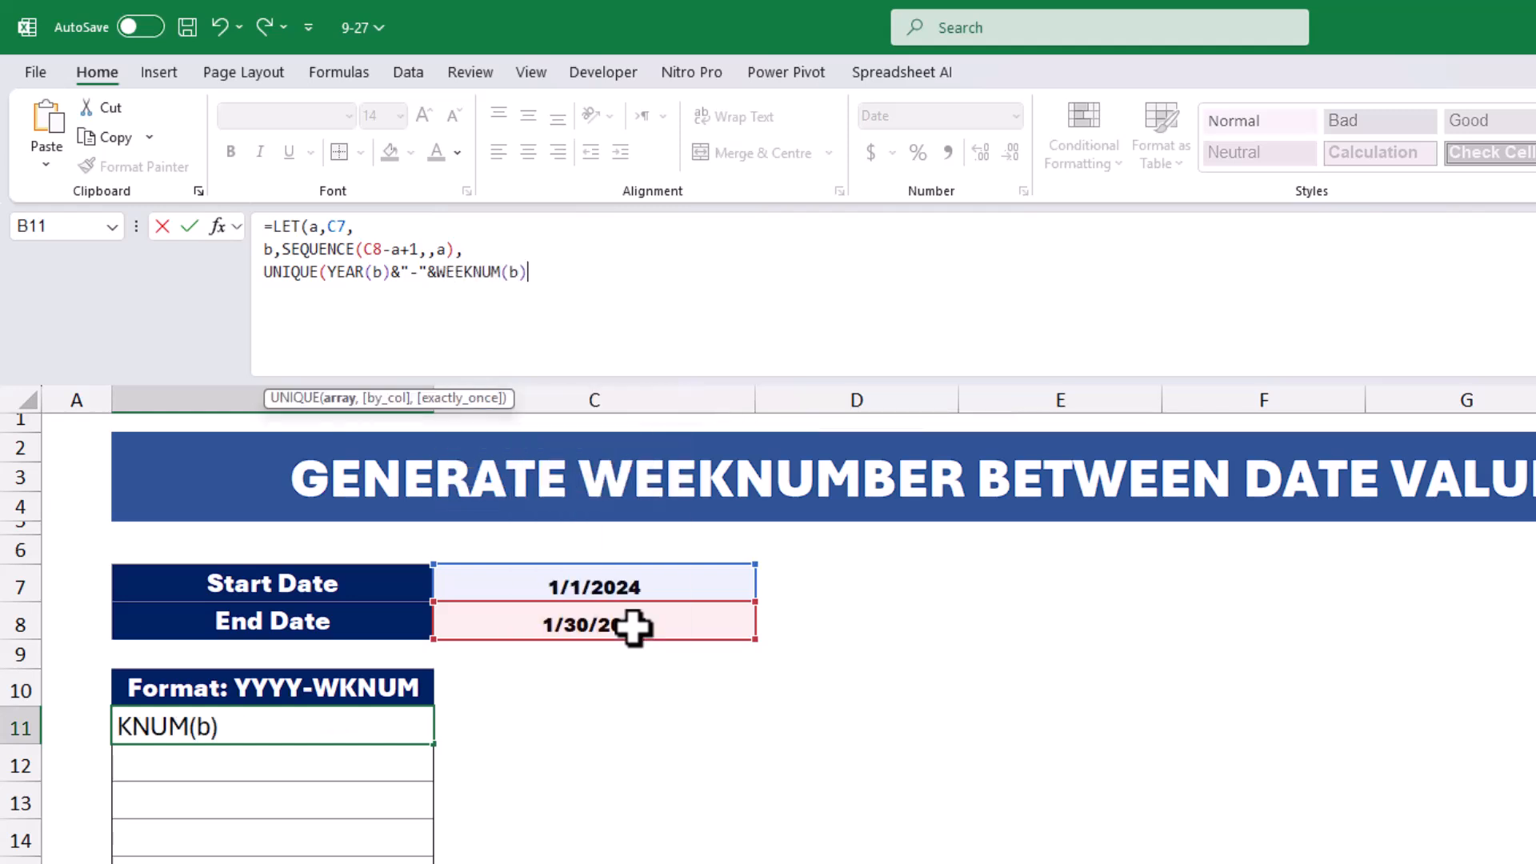
text()))
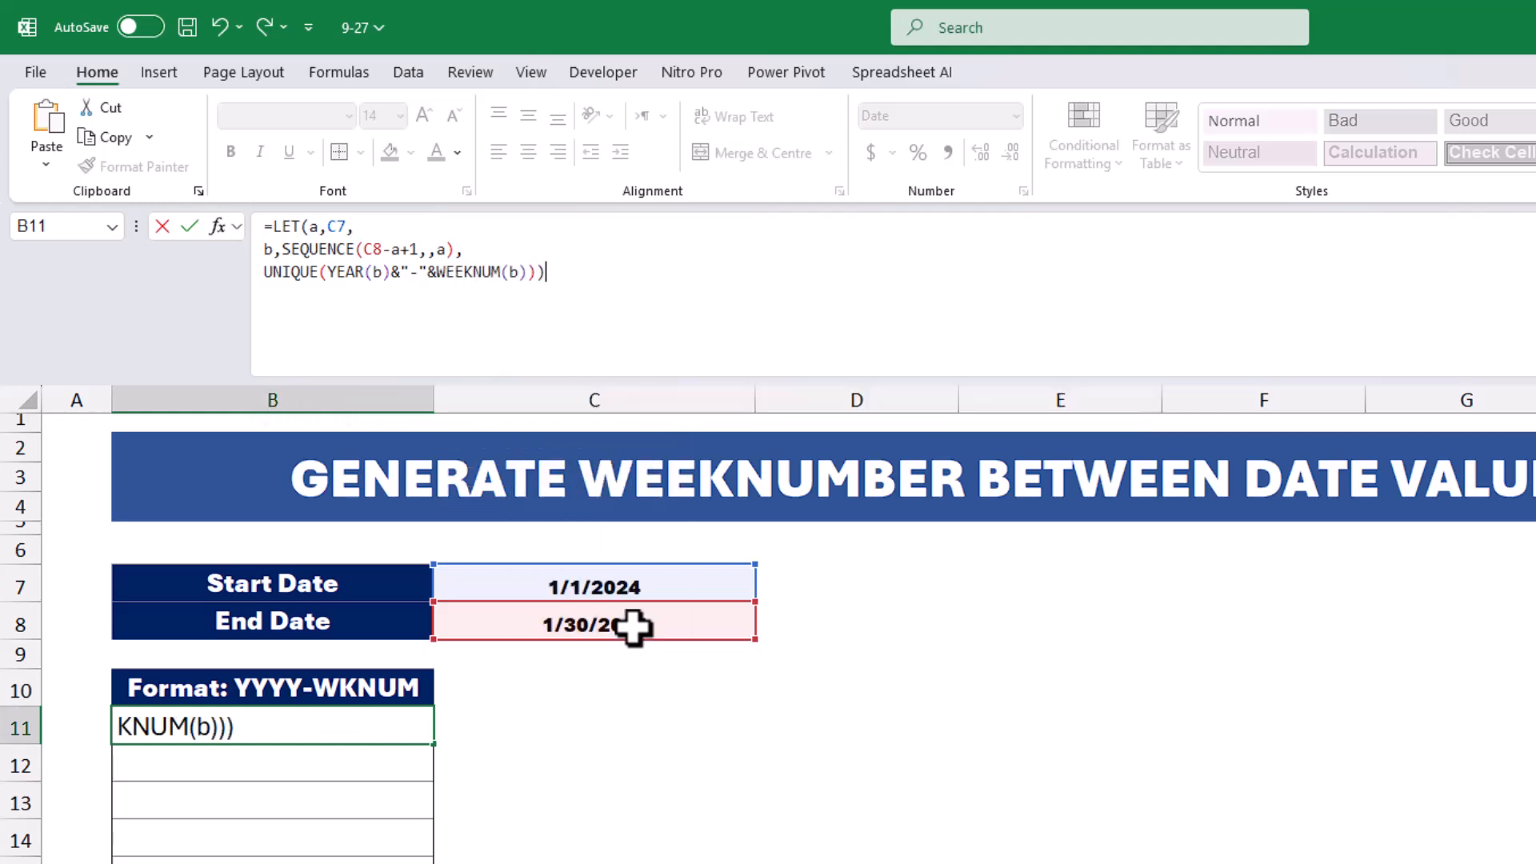
key(Return)
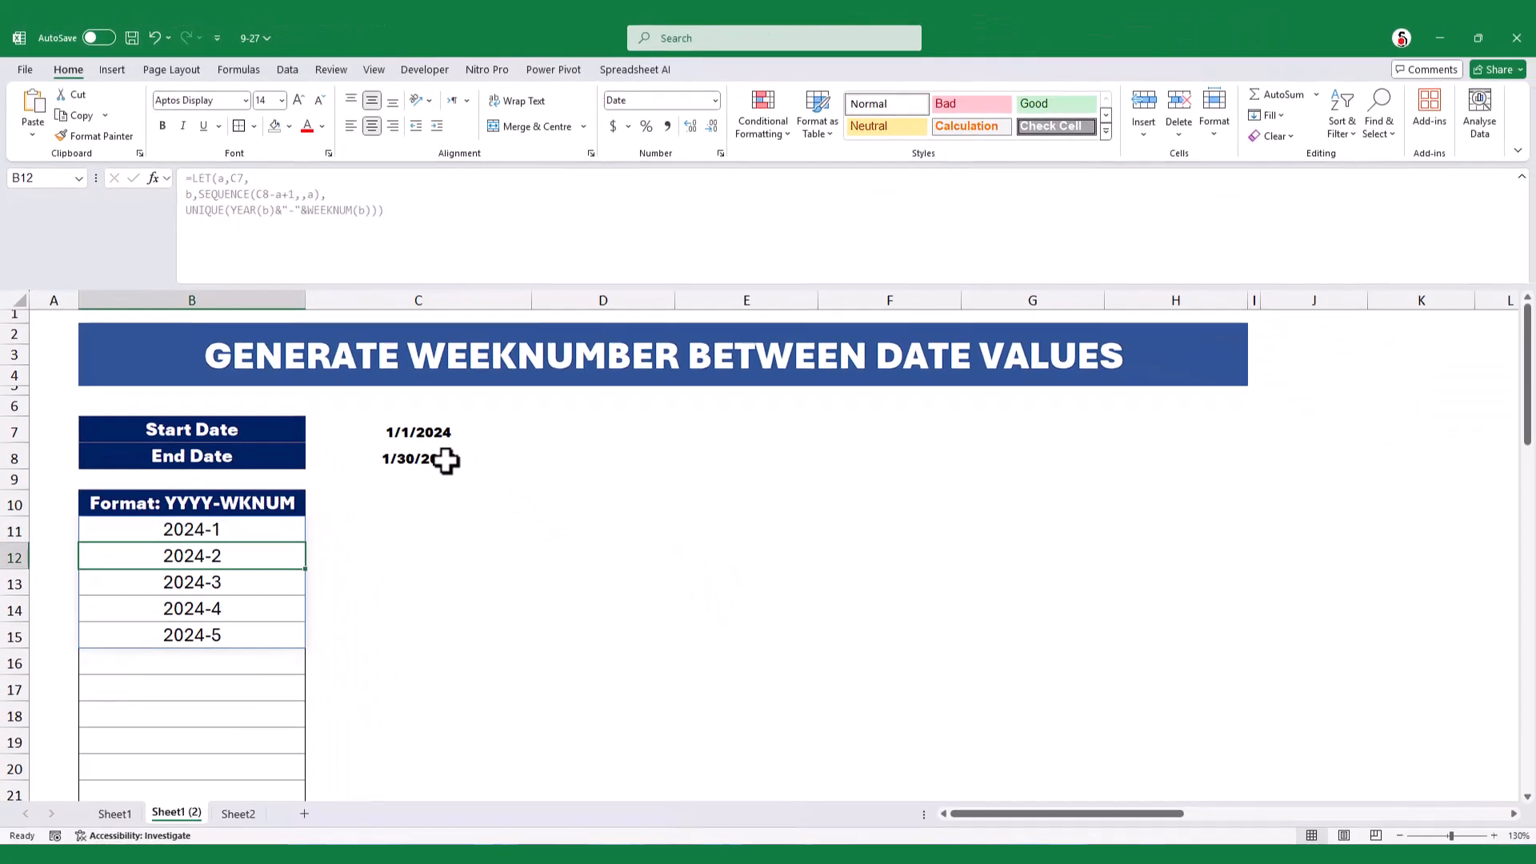
Set the Start Date in C7 to 3/1/2024 to test a start date after the end date
click(401, 432)
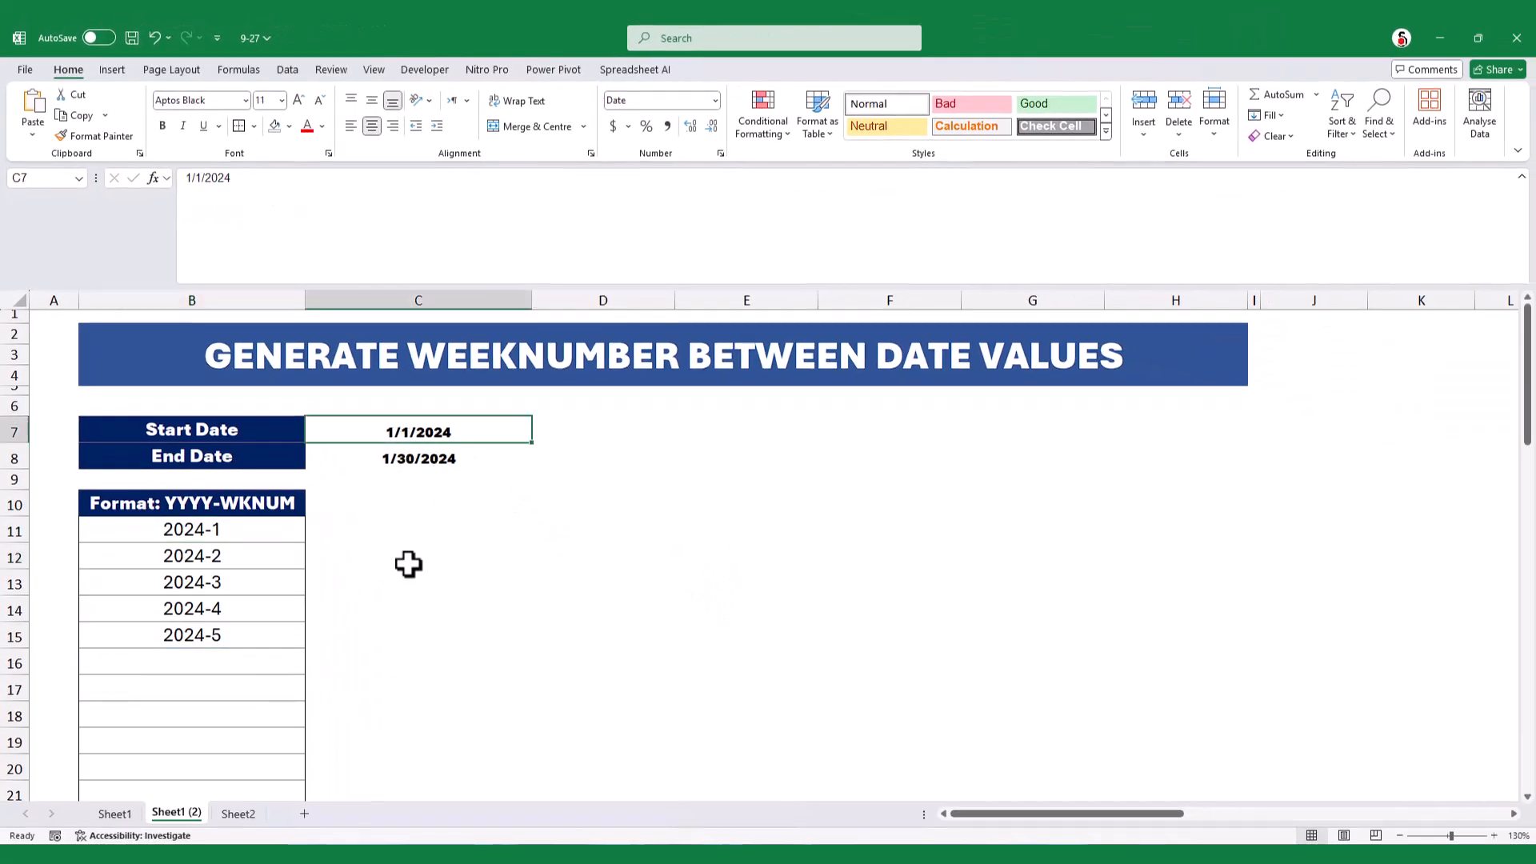
text(3/1/2024)
key(Return)
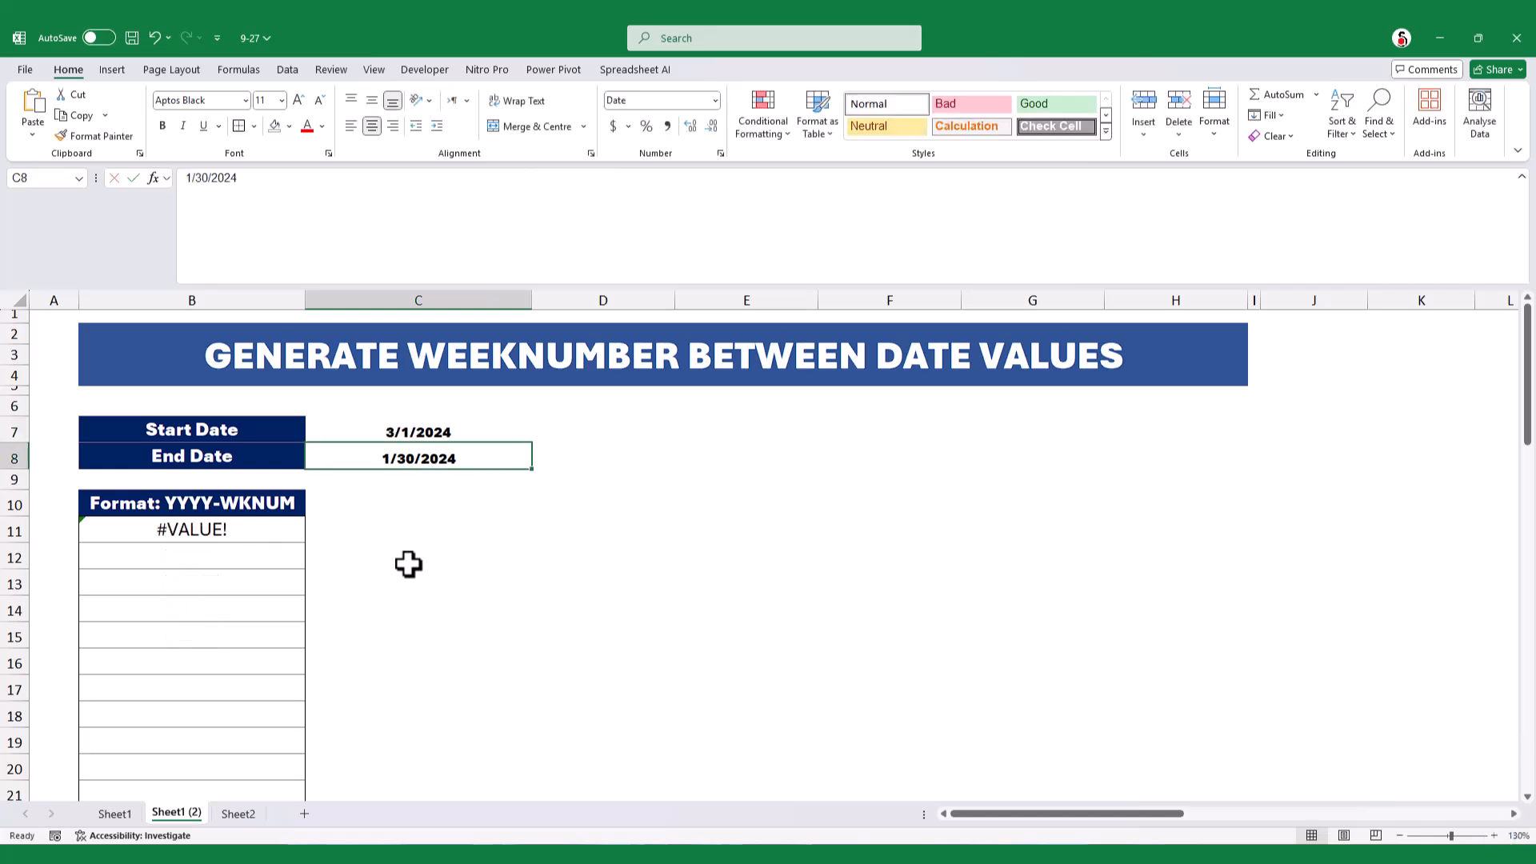
Wrap the LET formula in B11 in IFERROR with the fallback text "Start Date Should be Earlier Date"
click(272, 533)
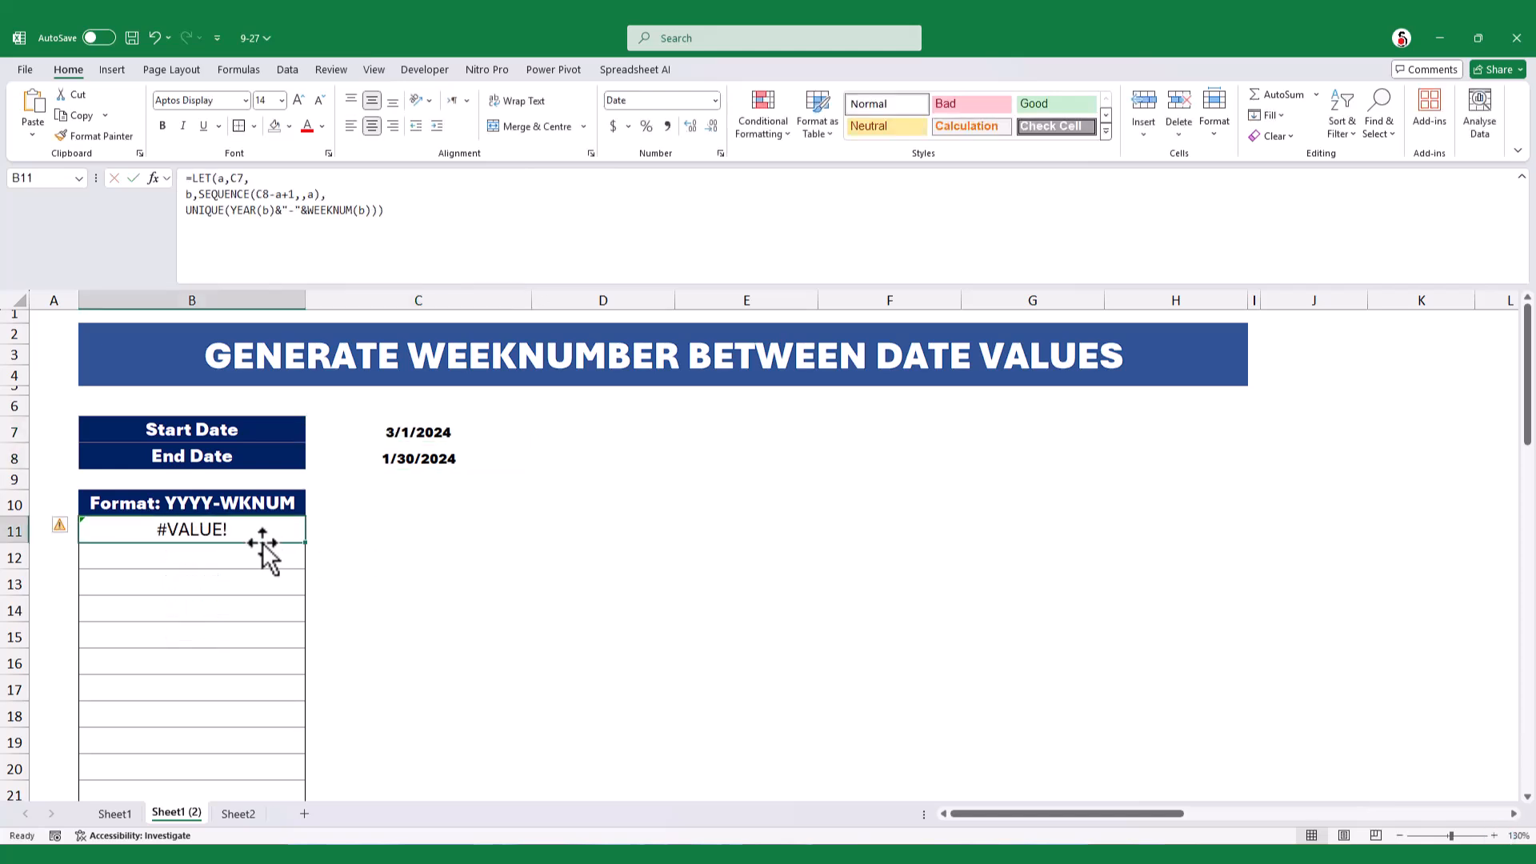
click(193, 177)
text(i)
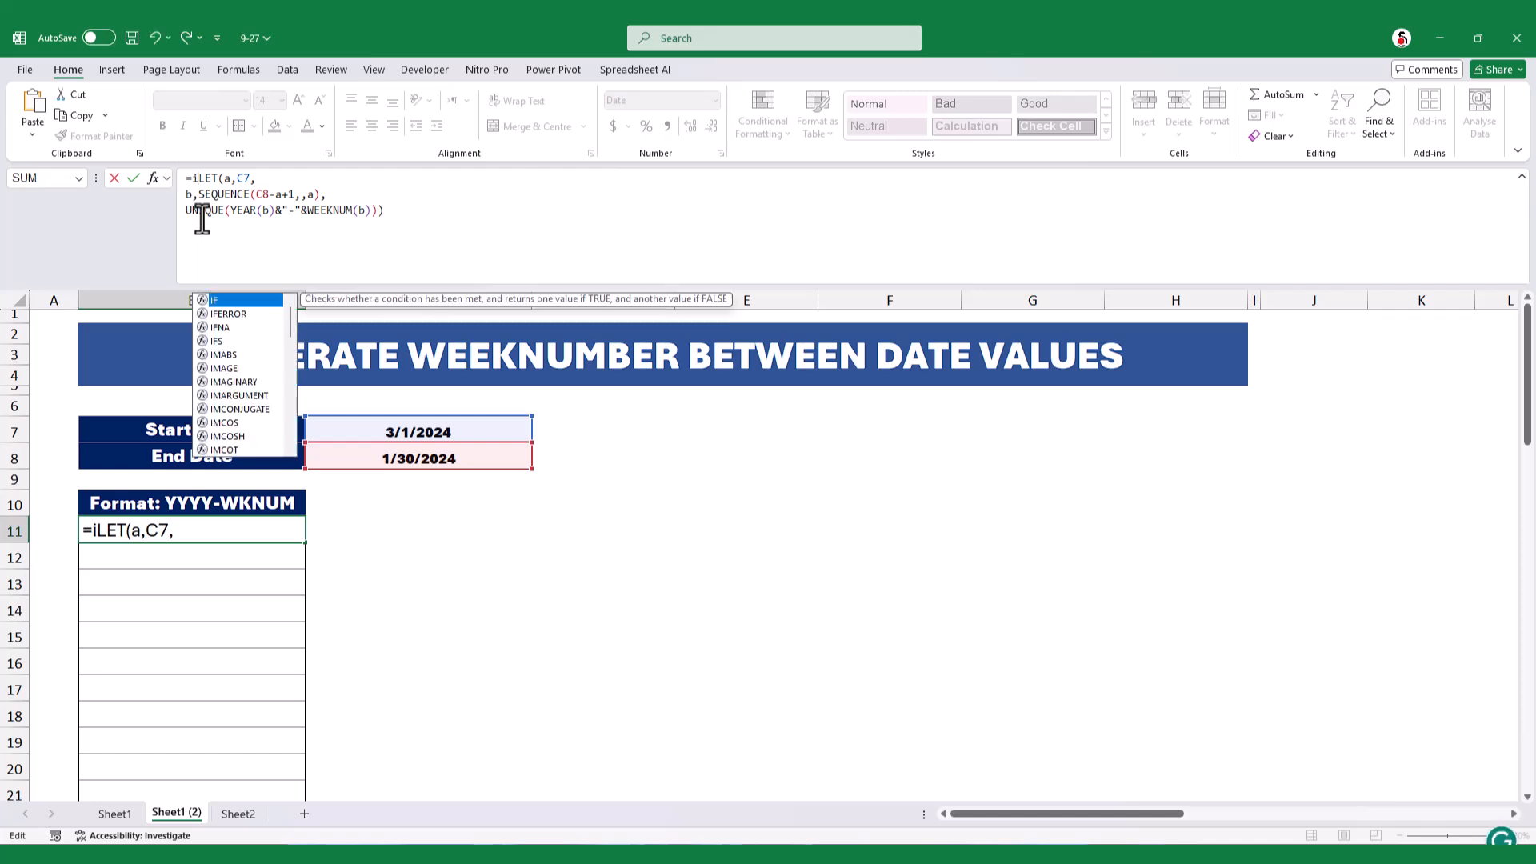
text(ferr)
key(Tab)
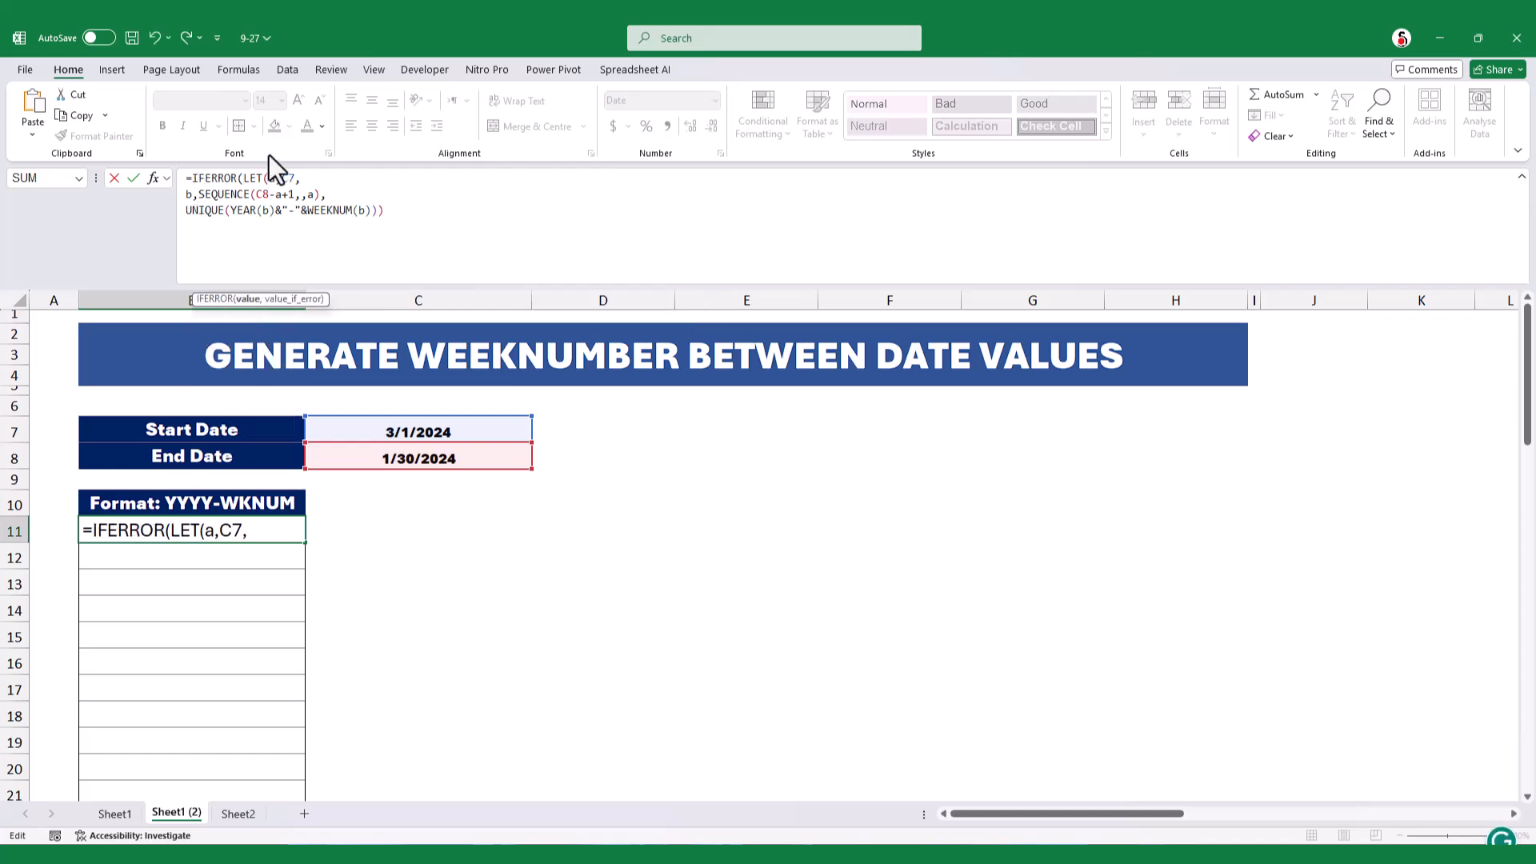
click(387, 220)
text(,)
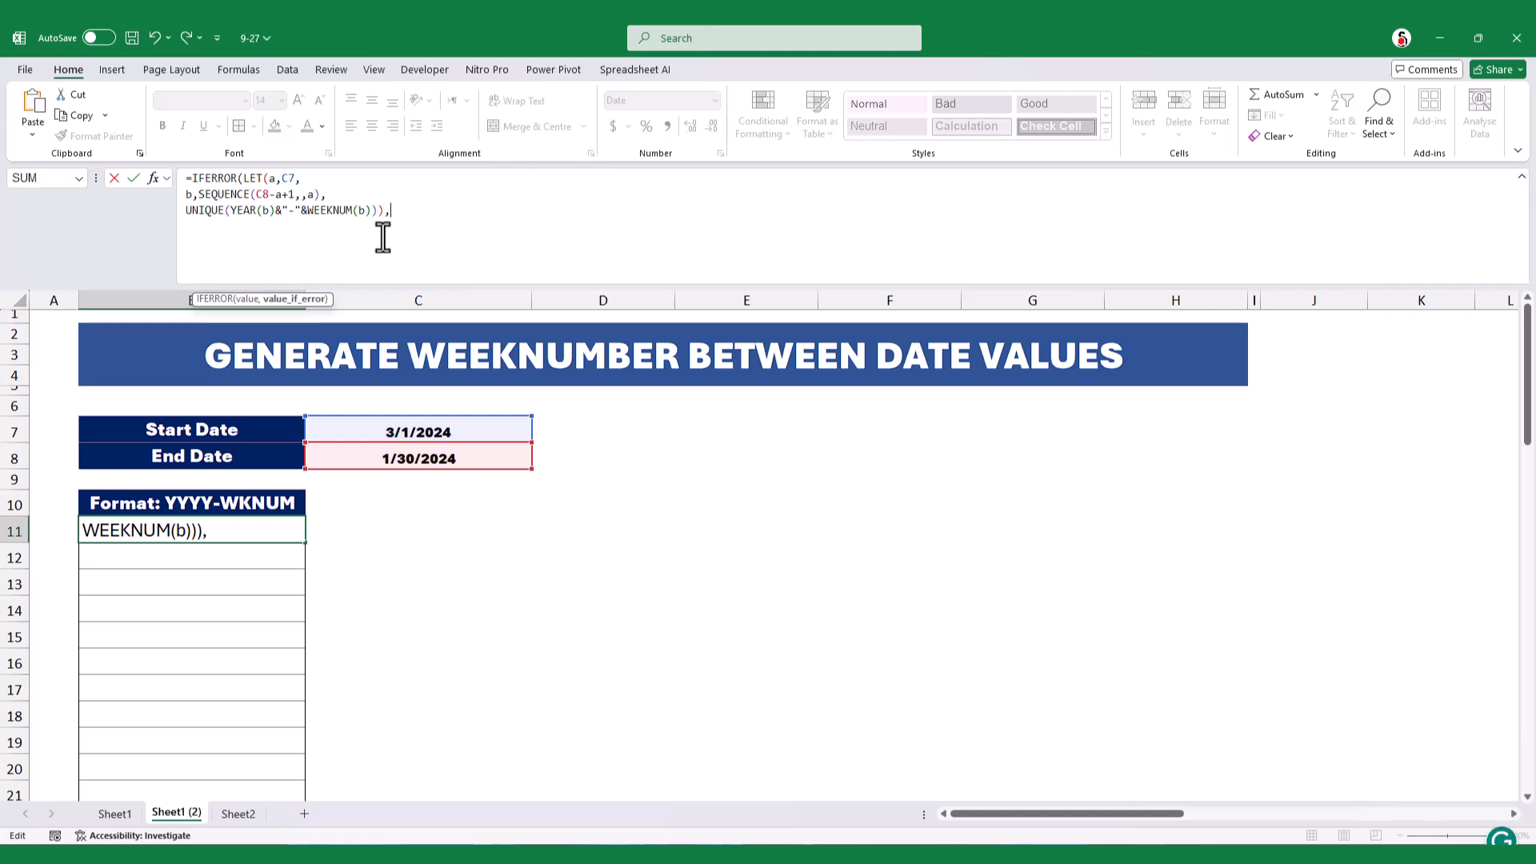
text("Start Date Should be Earl)
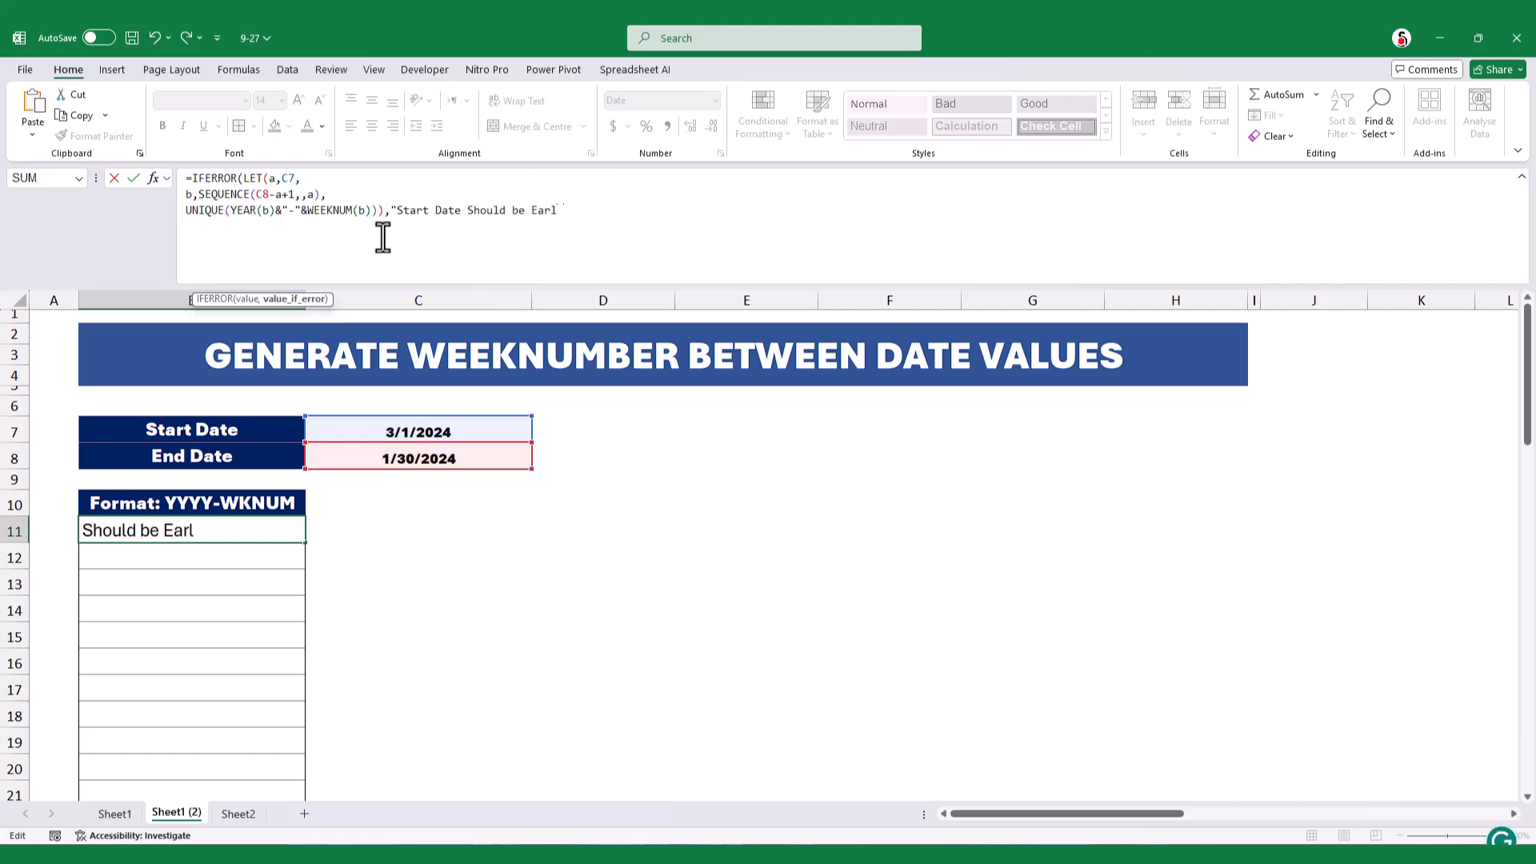
text(ier Date"))
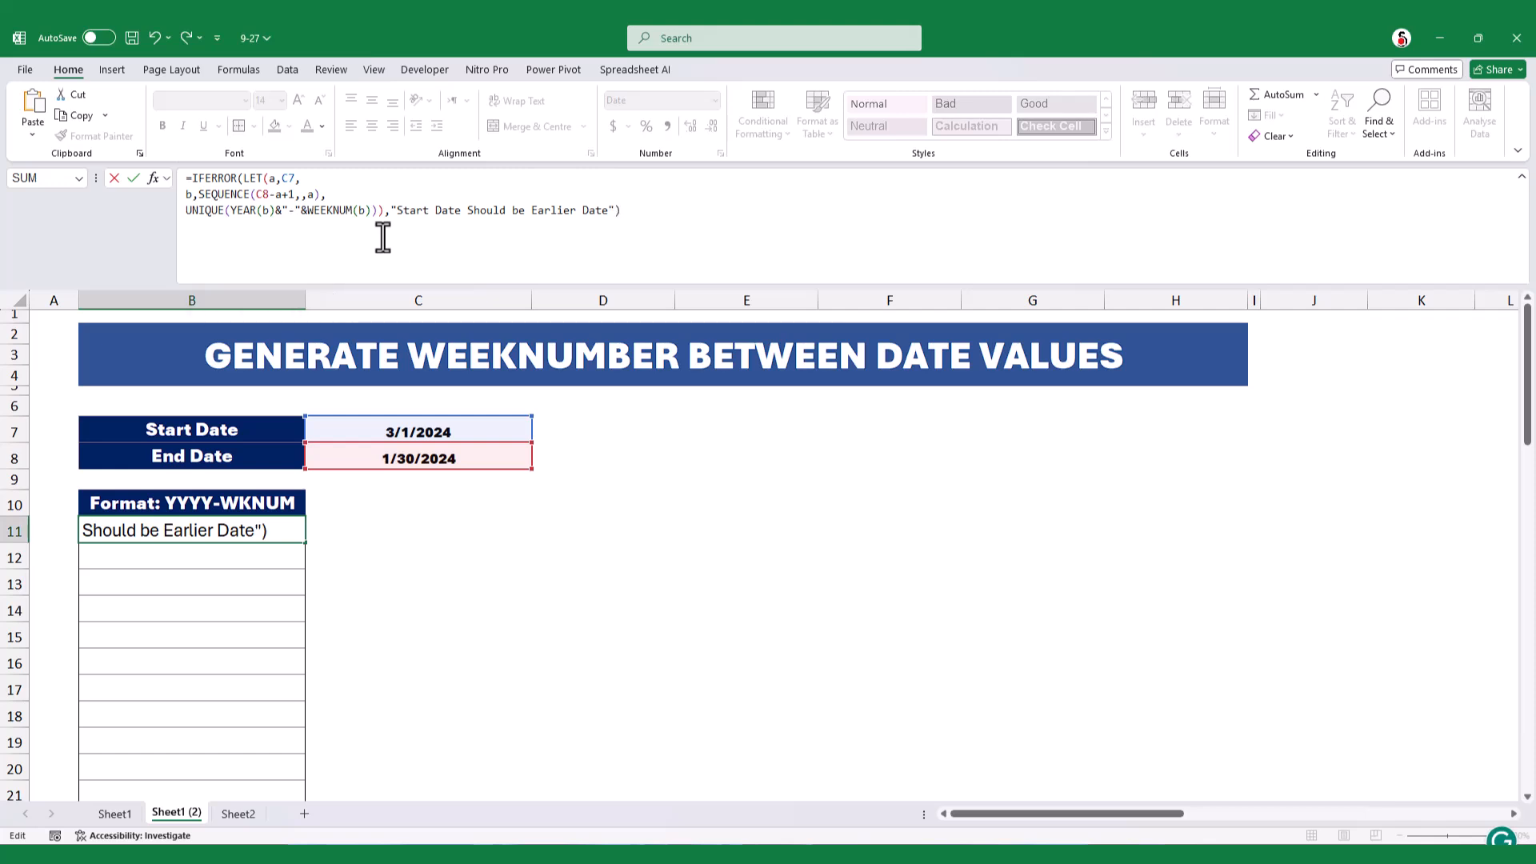
key(Return)
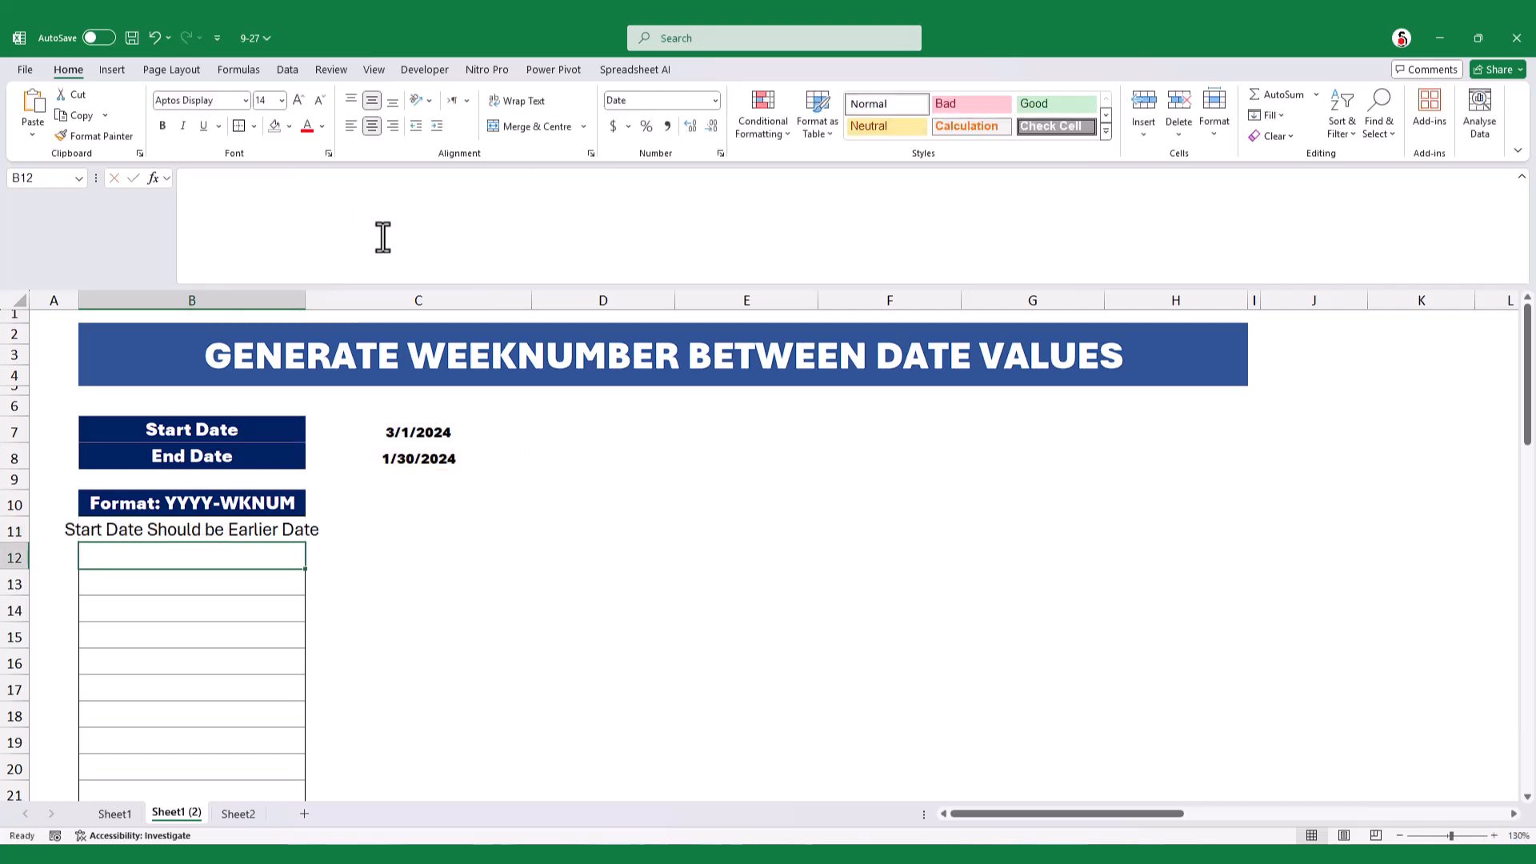
Set the Start Date in C7 to 1/1/2024
click(228, 528)
click(491, 583)
click(424, 432)
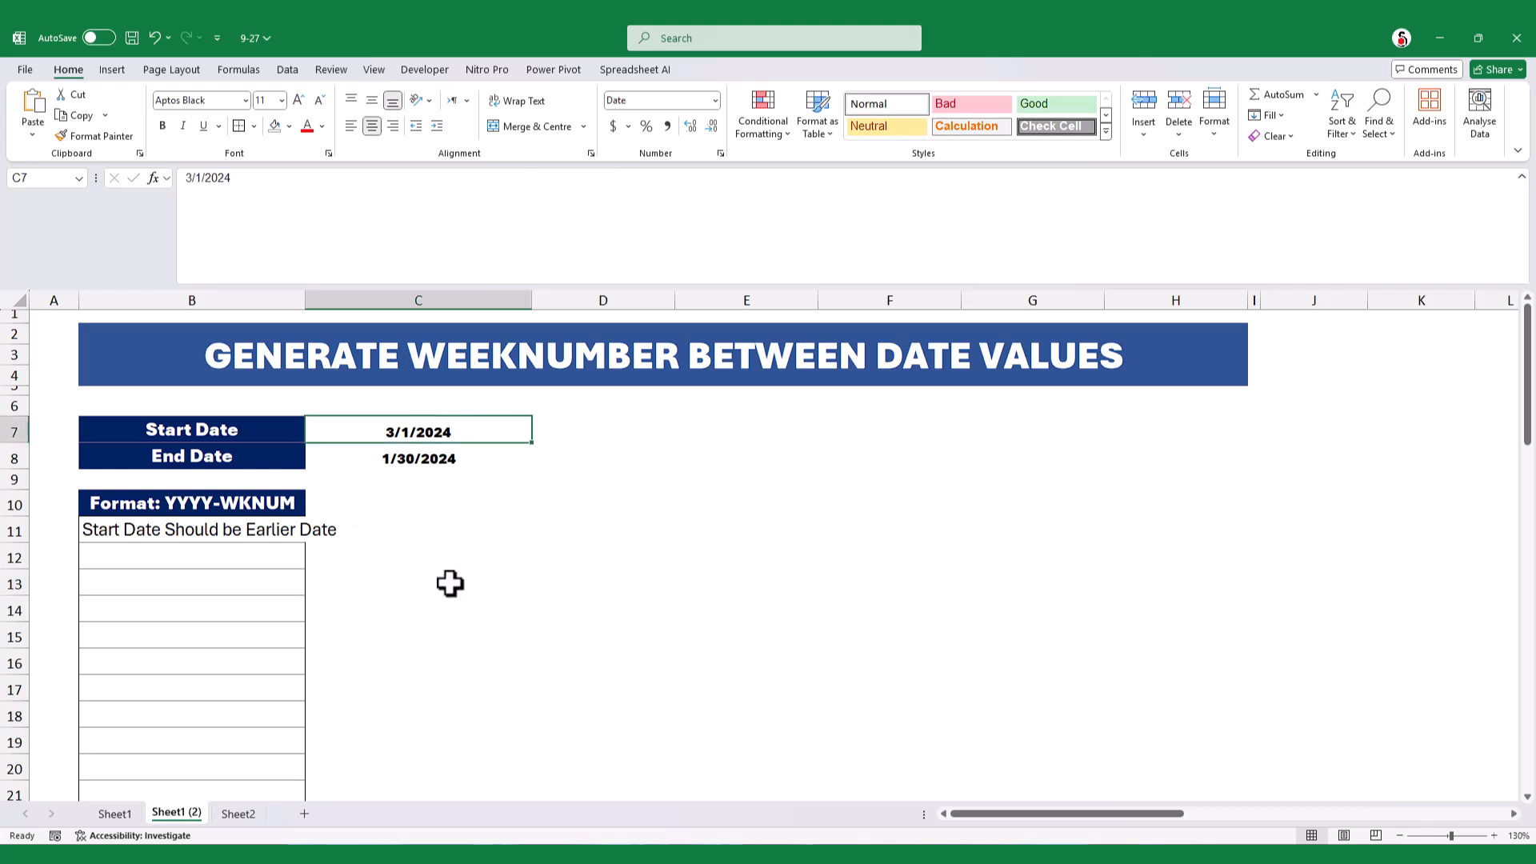
text(1/1/2024)
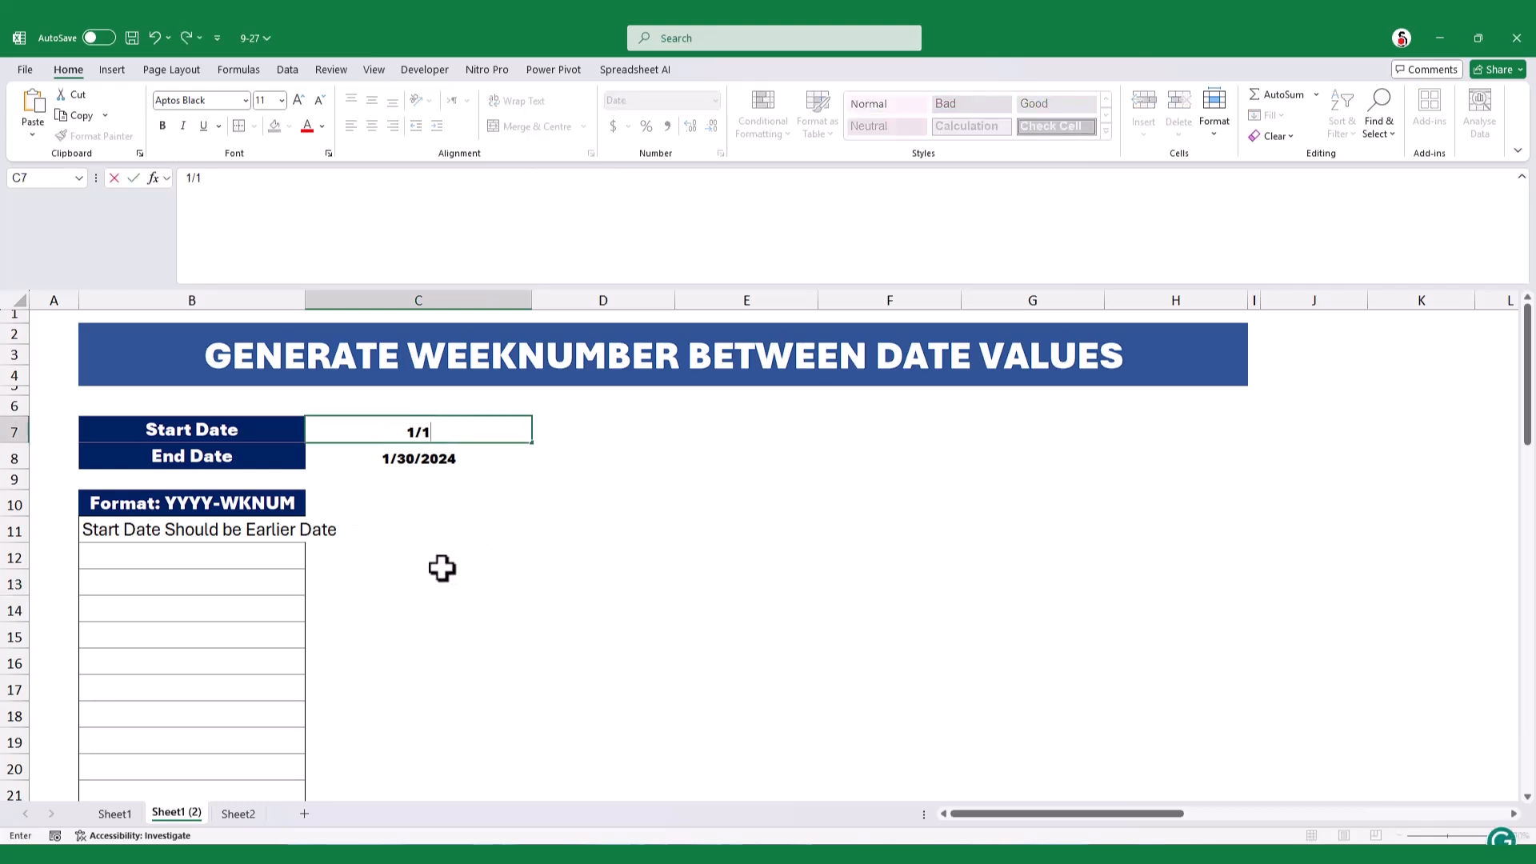
key(Return)
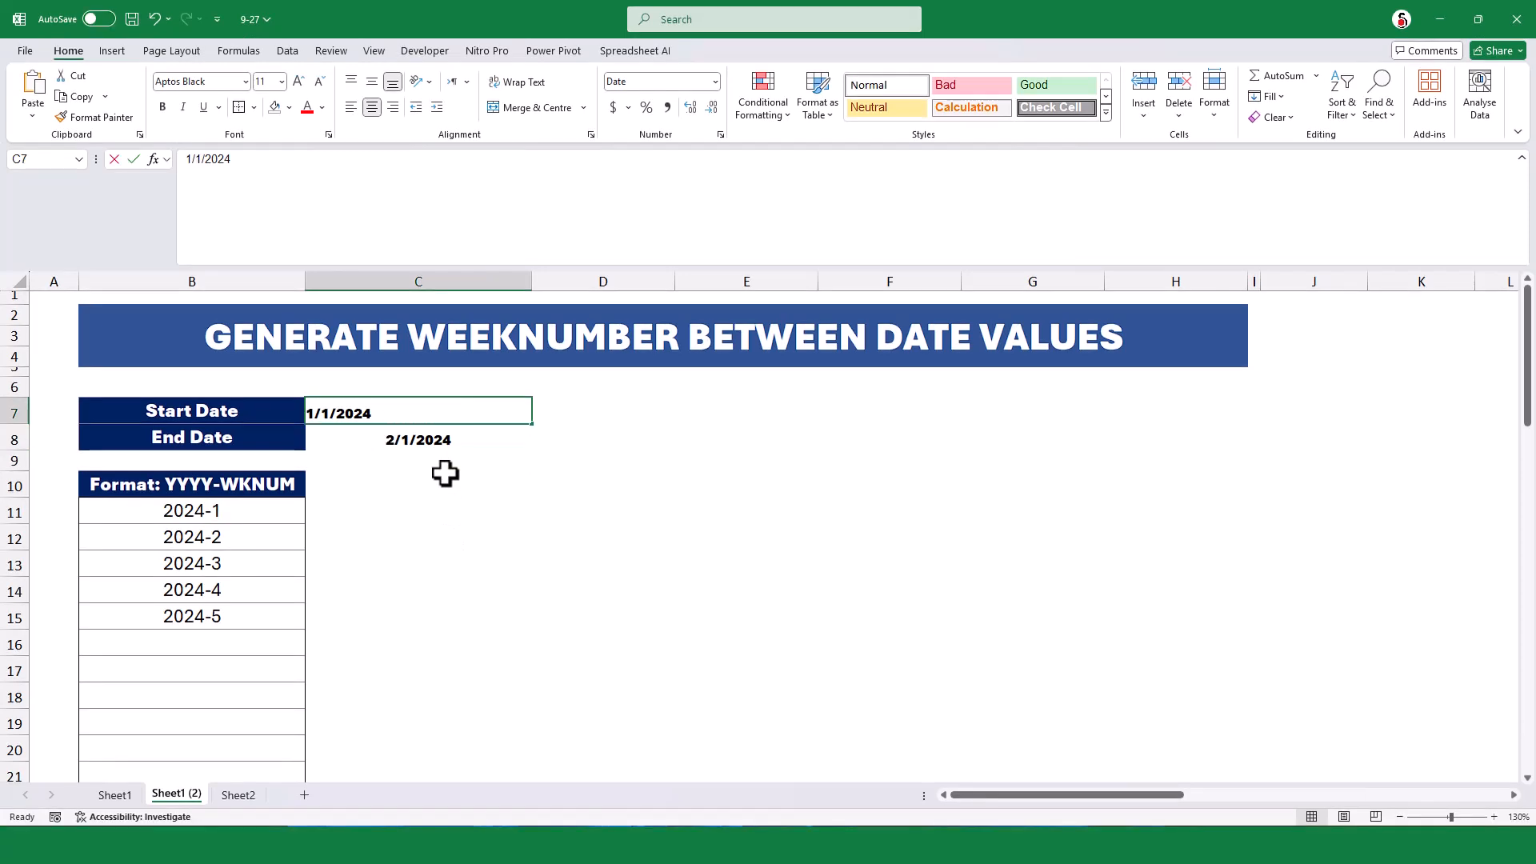
Set the Start Date in C7 to 4/1/2024 to test the IFERROR fallback
text(4/1)
key(Return)
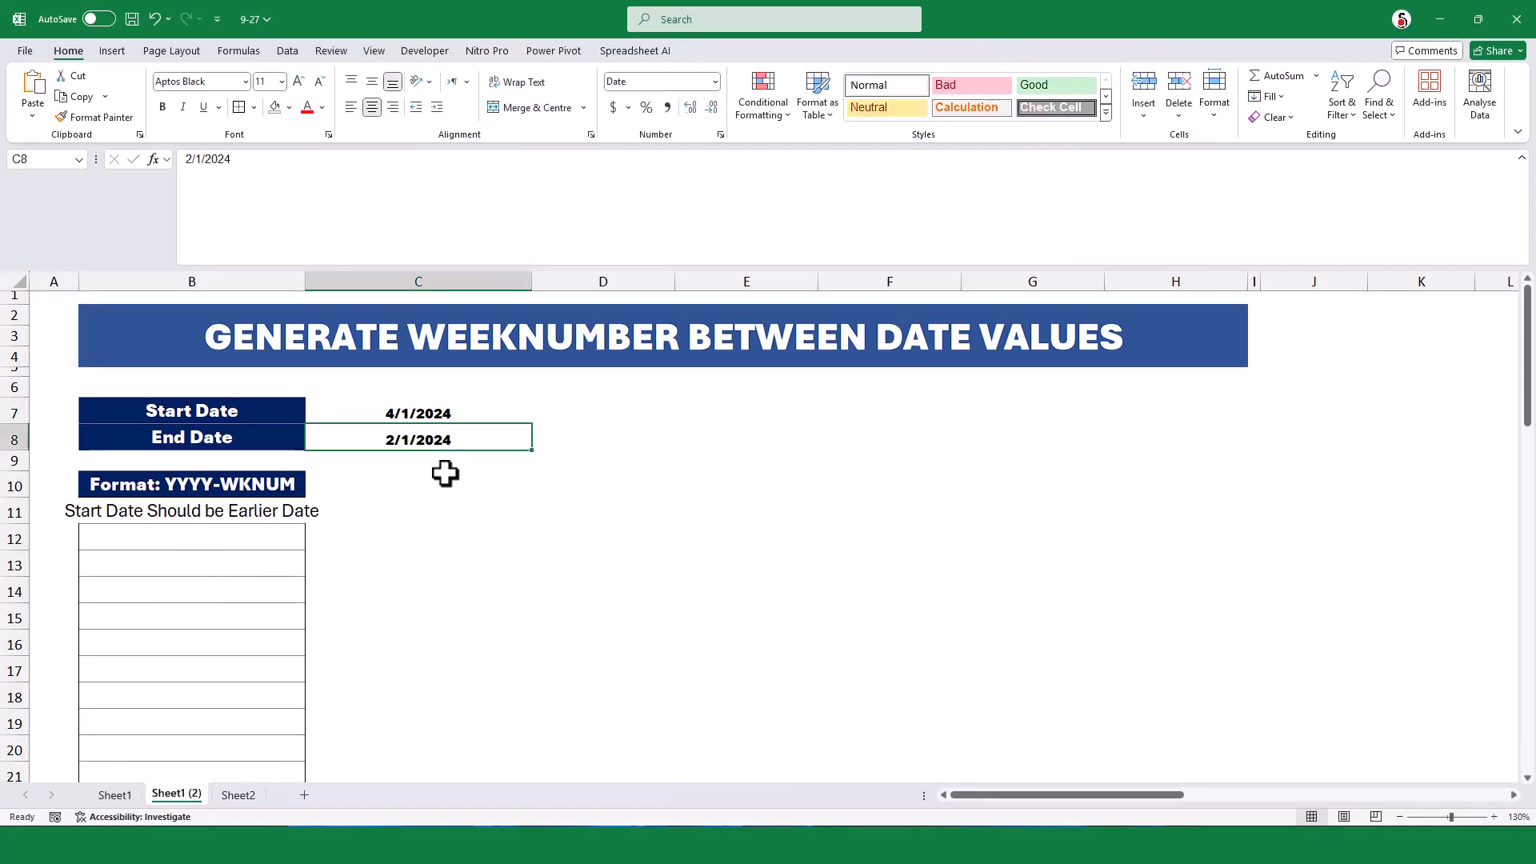